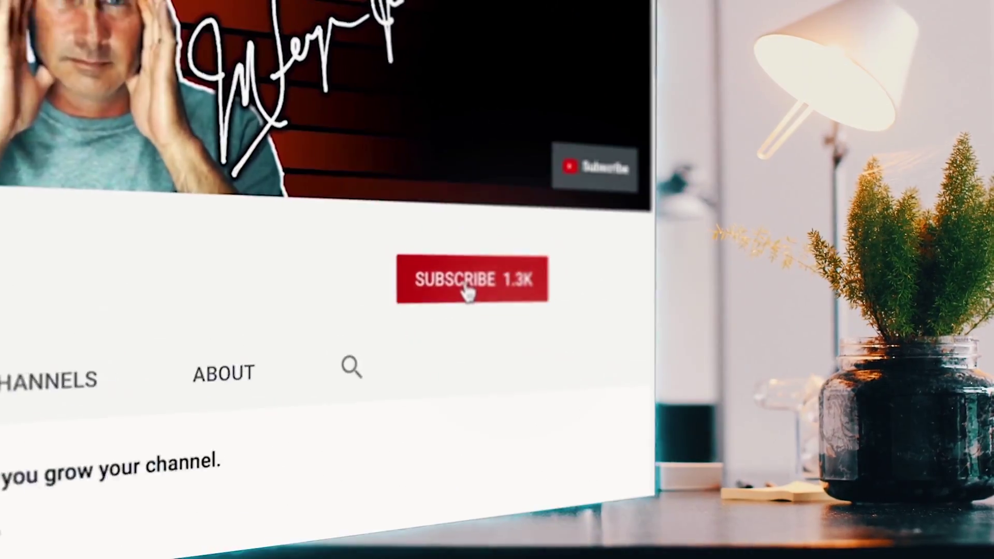
{"action": "left_click", "coordinate": [466, 290]}
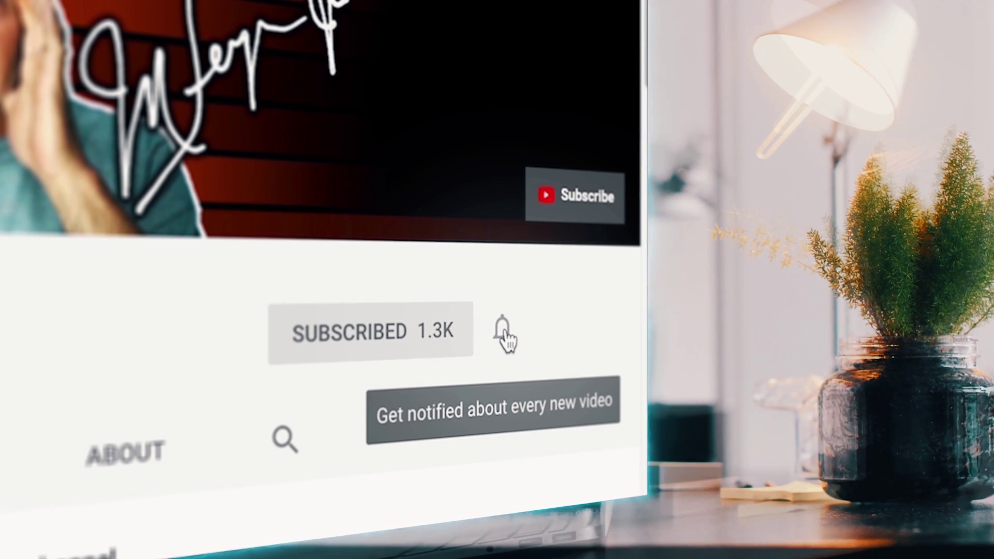
{"action": "left_click", "coordinate": [503, 331]}
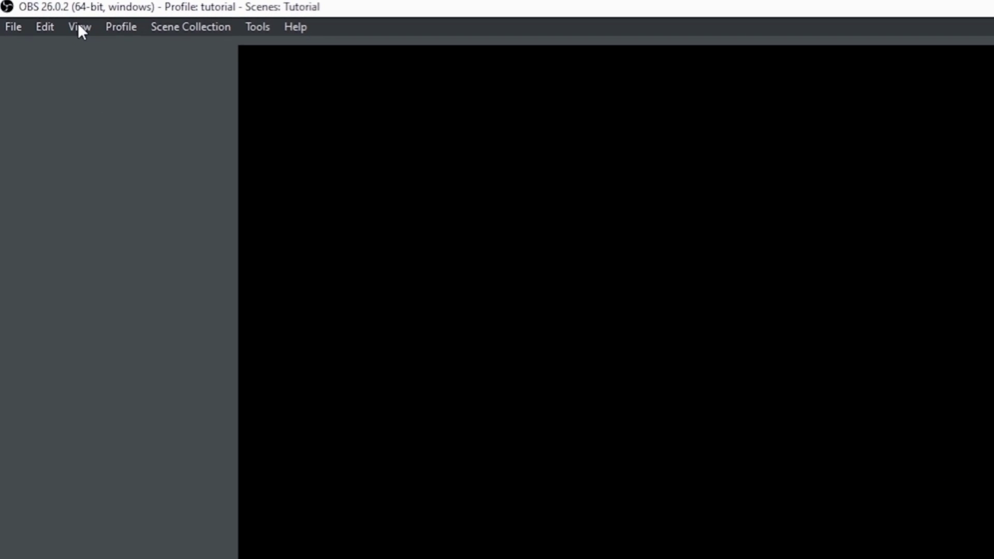
{"action": "left_click", "coordinate": [79, 26]}
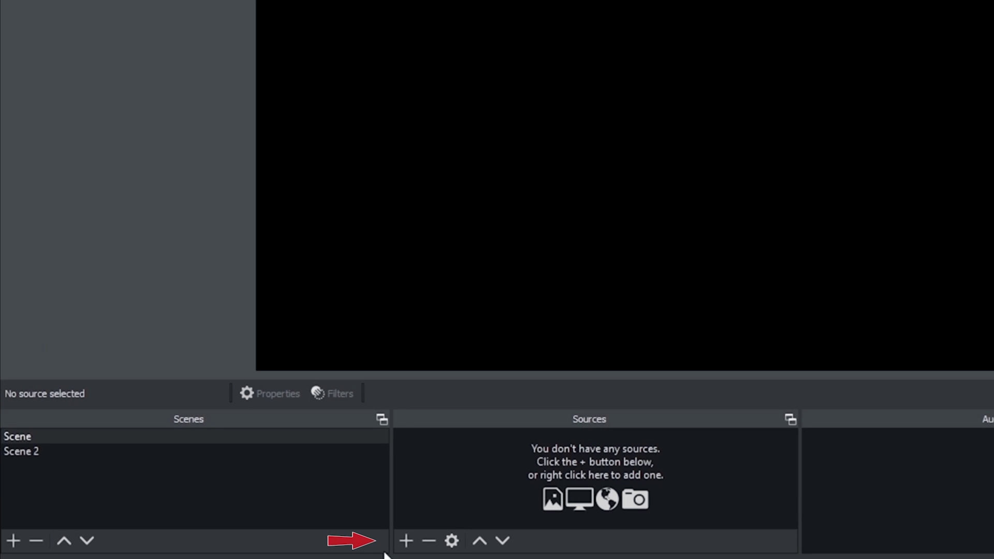
Add a new media source to the scene and load the video file Body from Fast Disk (H:)
{"action": "left_click", "coordinate": [406, 541]}
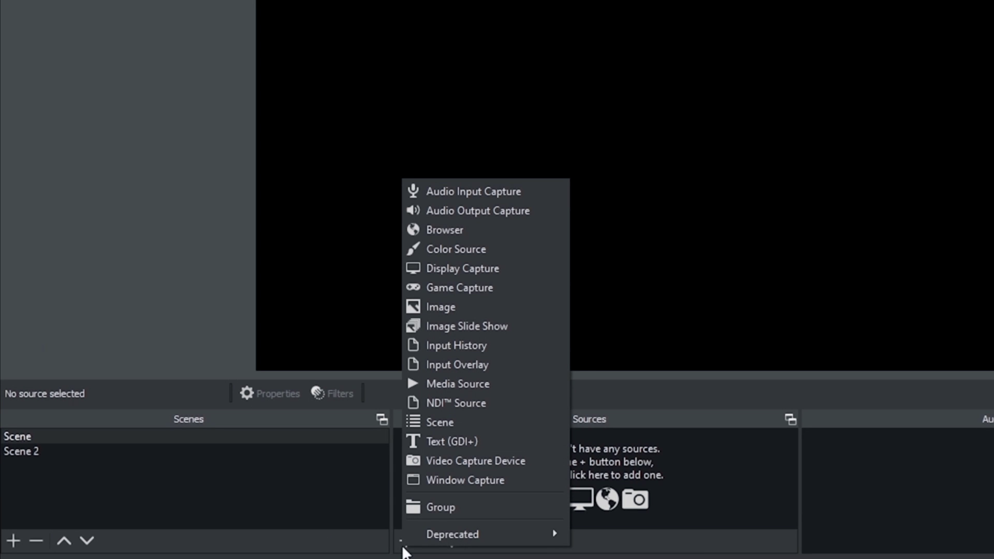
{"action": "left_click", "coordinate": [479, 386]}
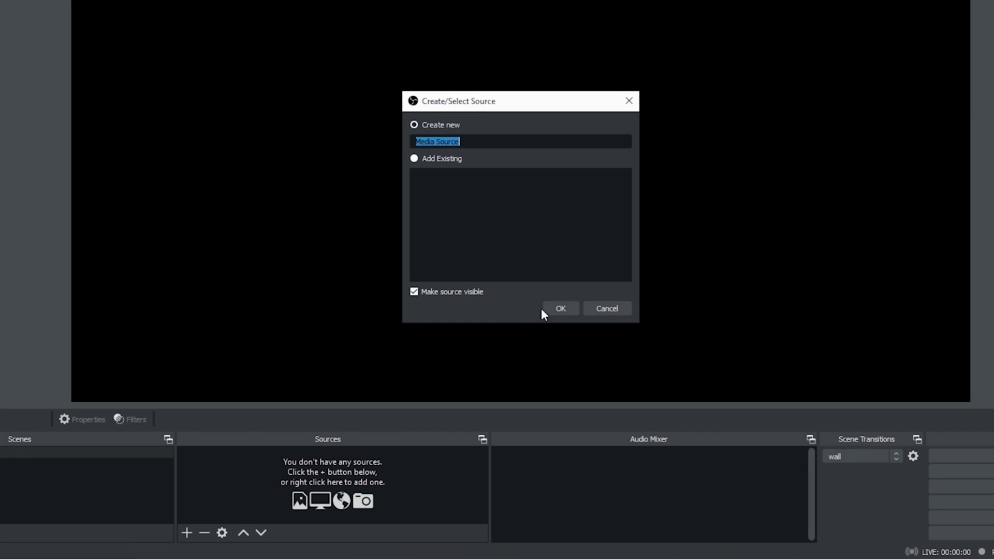
{"action": "left_click", "coordinate": [552, 309]}
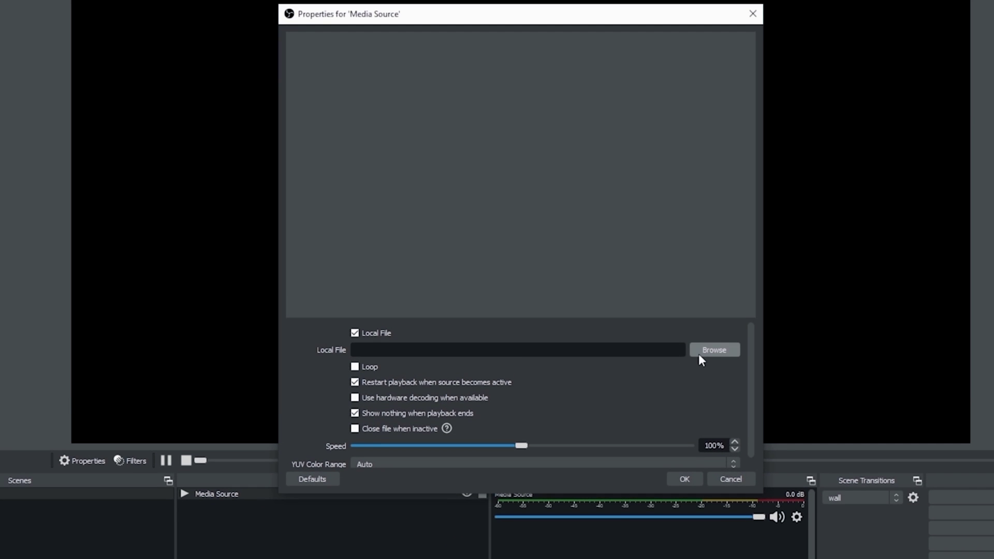
{"action": "left_click", "coordinate": [714, 351]}
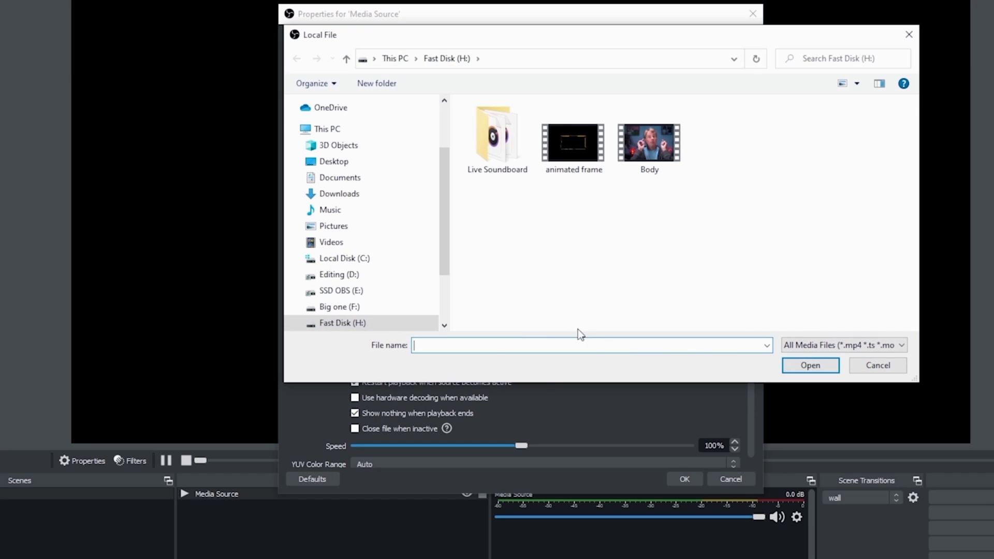
{"action": "left_click", "coordinate": [653, 164]}
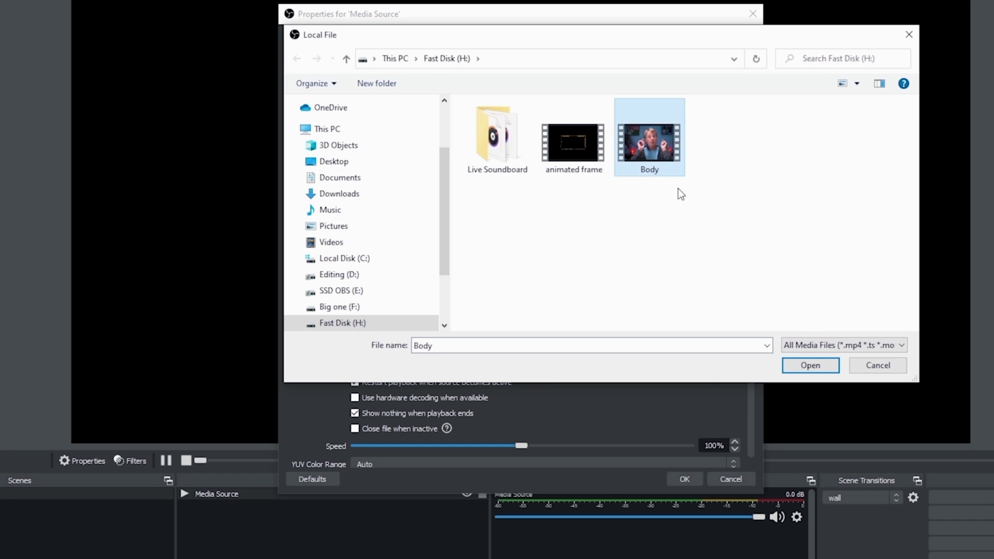
{"action": "left_click", "coordinate": [792, 365]}
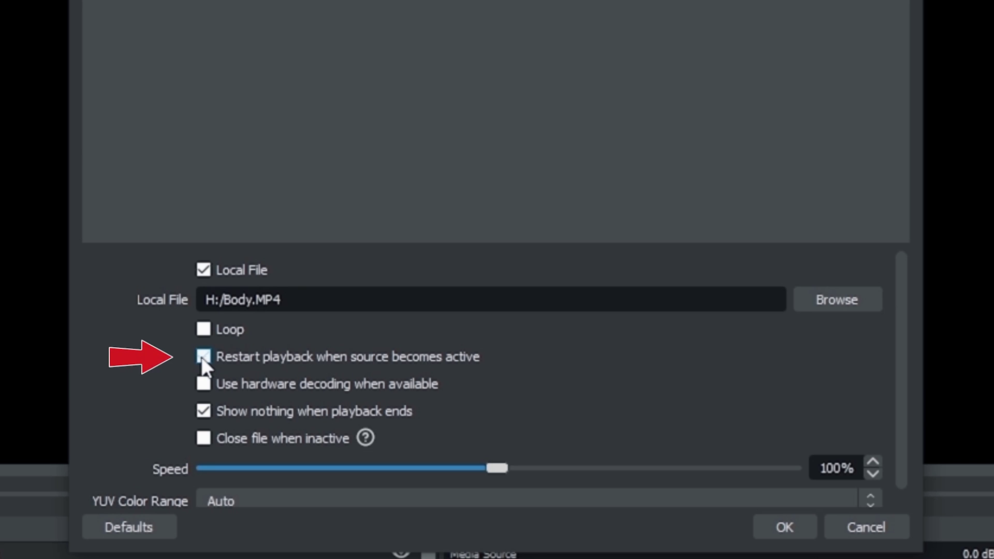
Turn off restarting playback when the source becomes active and accept the media source's properties
{"action": "left_click", "coordinate": [203, 356]}
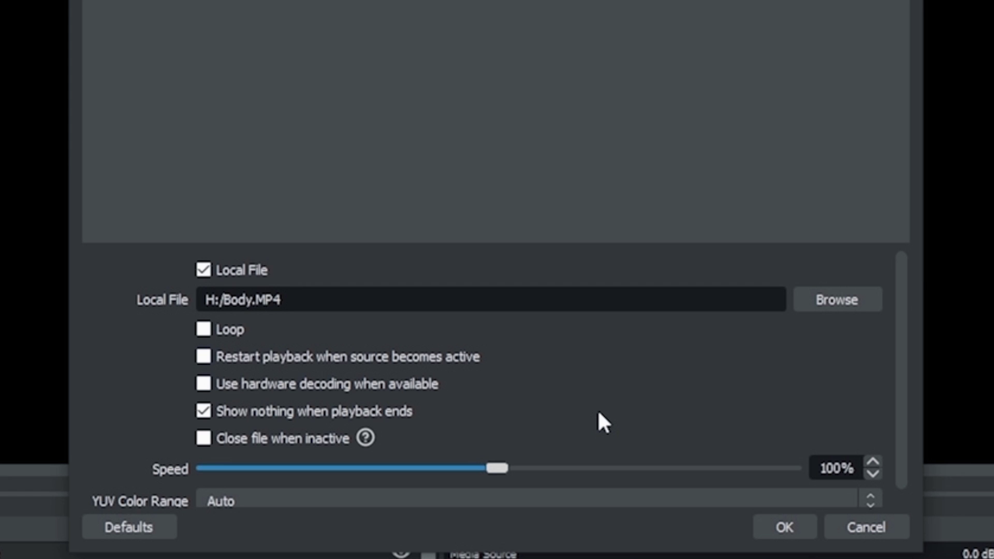
{"action": "scroll", "coordinate": [601, 412], "scroll_direction": "down", "scroll_amount": 1}
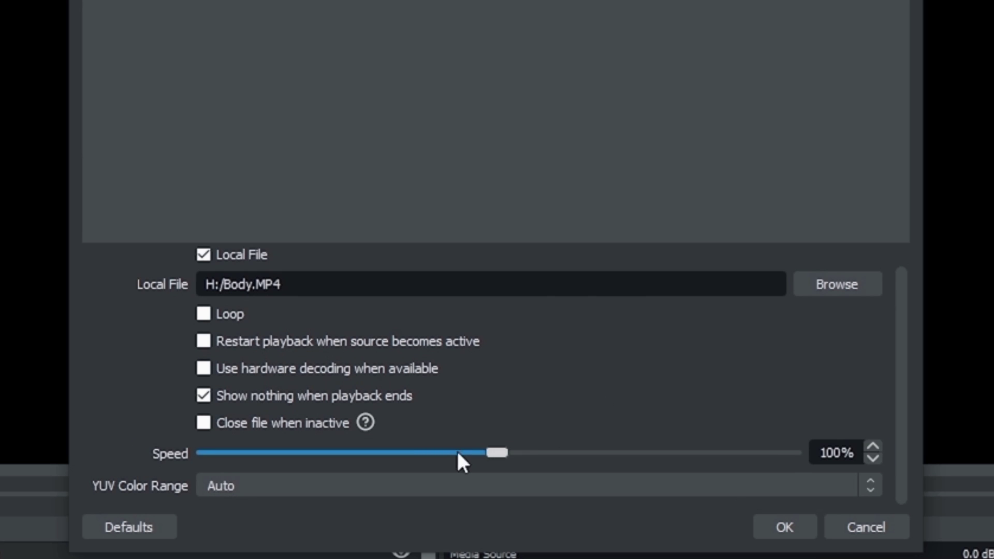
{"action": "left_click", "coordinate": [765, 527]}
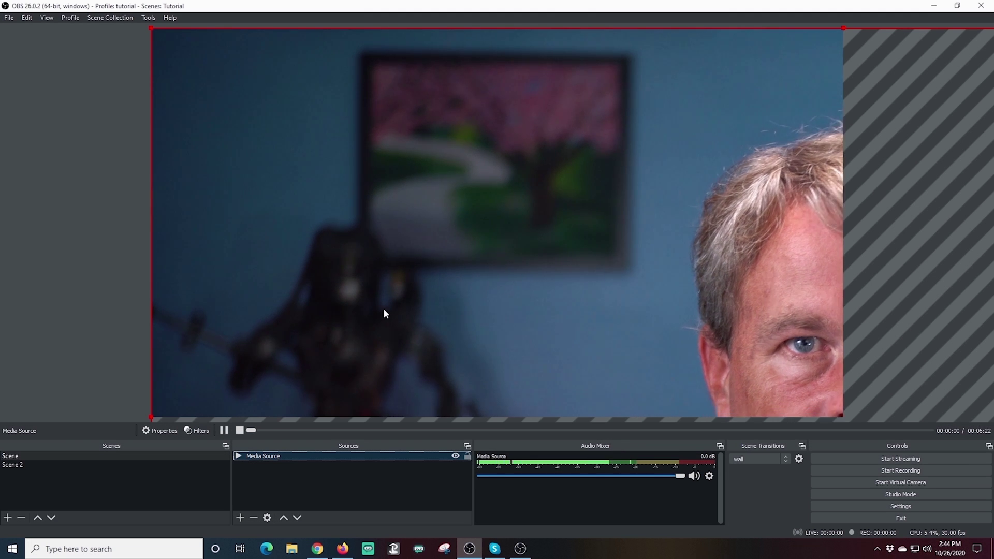
Fit the oversized video to the canvas and pause its playback
{"action": "right_click", "coordinate": [383, 314]}
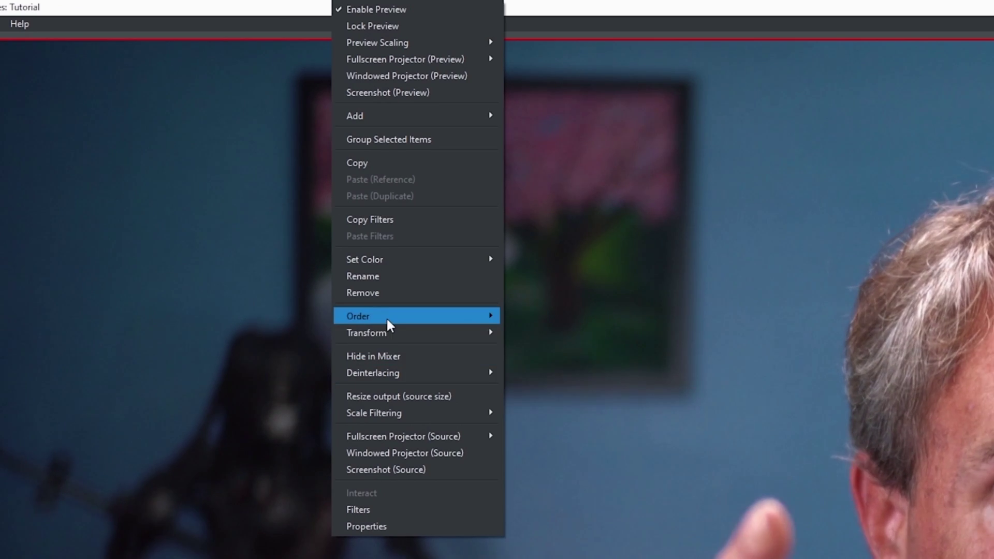
{"action": "mouse_move", "coordinate": [393, 334]}
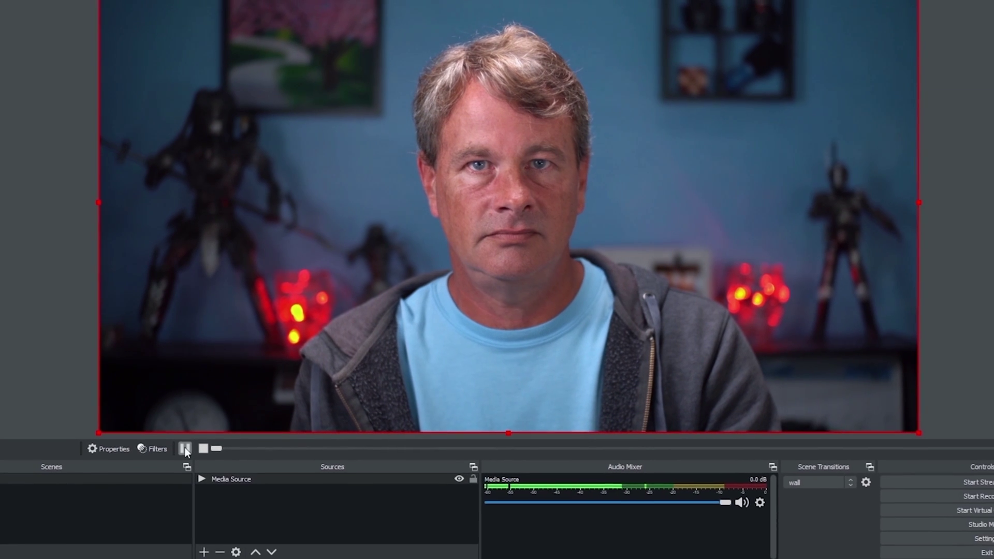
{"action": "left_click", "coordinate": [185, 453]}
Shrink the video to under half the canvas width and place it in the left half of the canvas
{"action": "left_click_drag", "start_coordinate": [905, 202], "coordinate": [453, 204]}
{"action": "left_click_drag", "start_coordinate": [338, 204], "coordinate": [371, 200]}
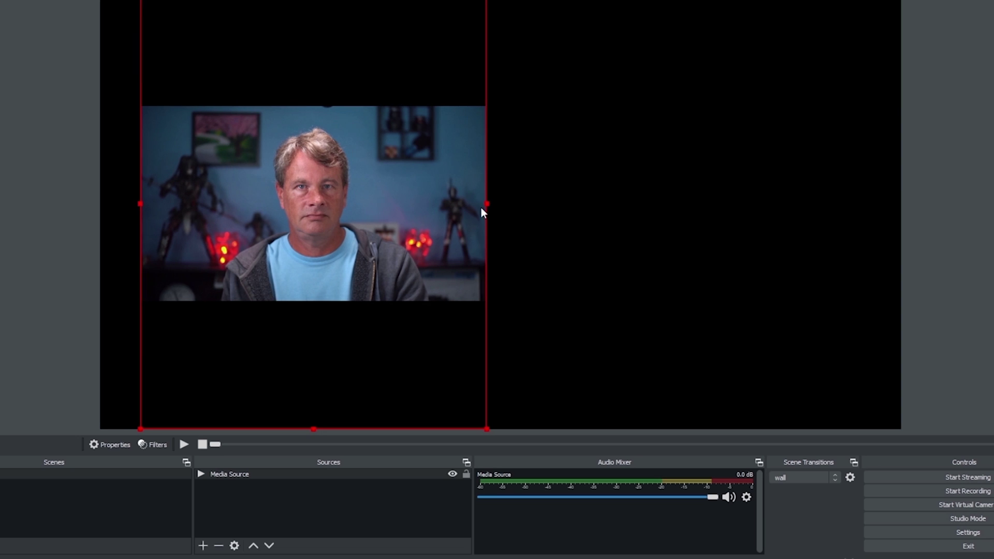
{"action": "left_click_drag", "start_coordinate": [486, 204], "coordinate": [472, 204]}
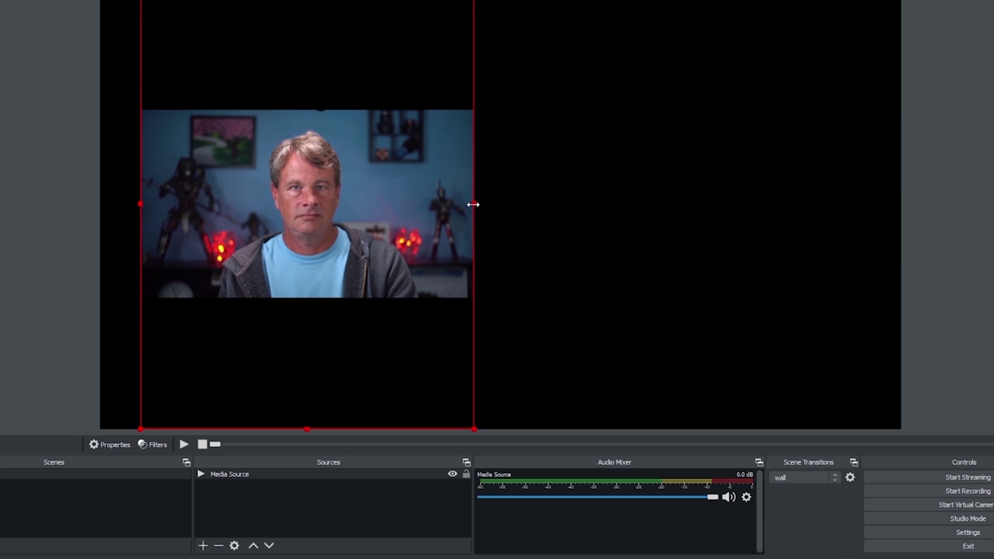
Add a Text (GDI+) source reading "ME 1" and place it centred above the video
{"action": "left_click", "coordinate": [203, 546]}
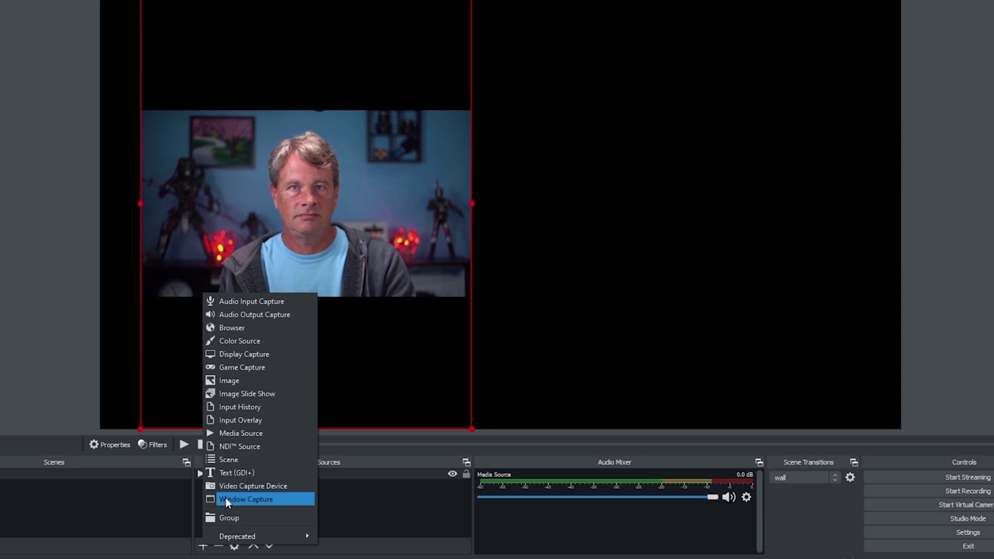
{"action": "left_click", "coordinate": [239, 471]}
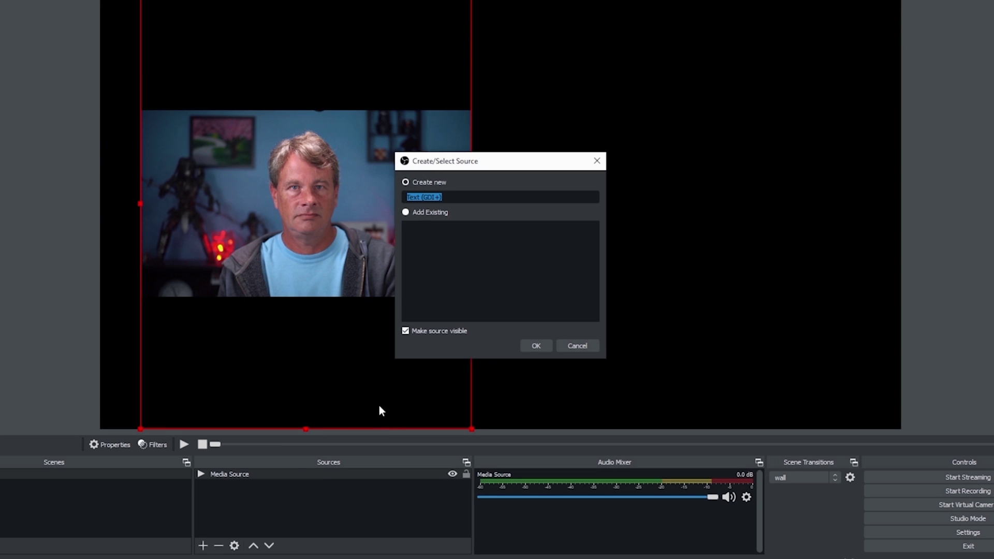
{"action": "left_click", "coordinate": [532, 346]}
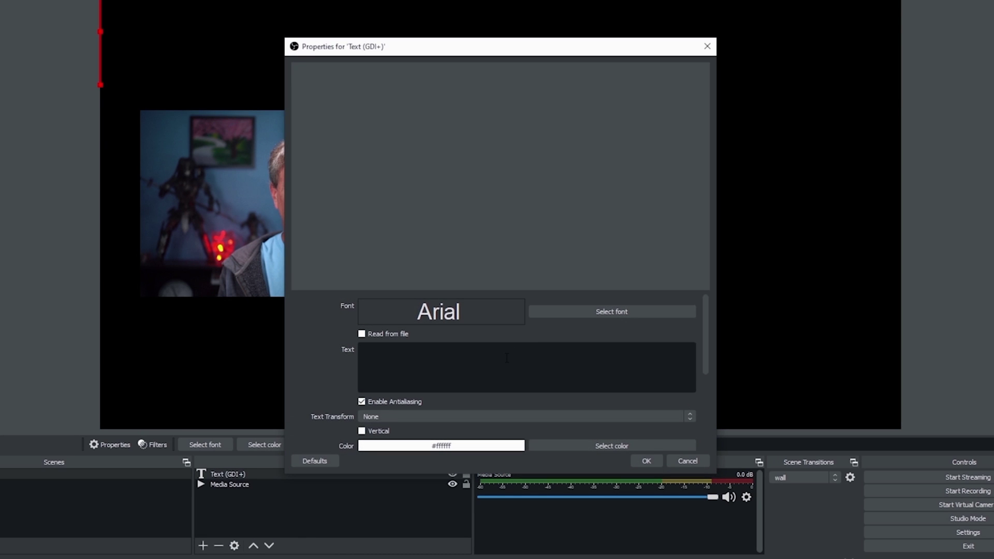
{"action": "type", "text": "ME 1"}
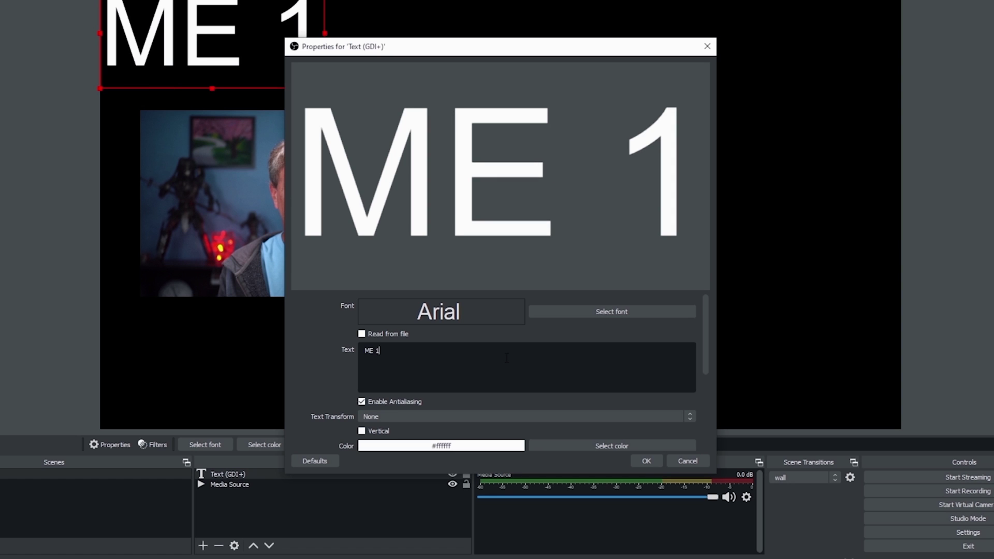
{"action": "left_click", "coordinate": [645, 461]}
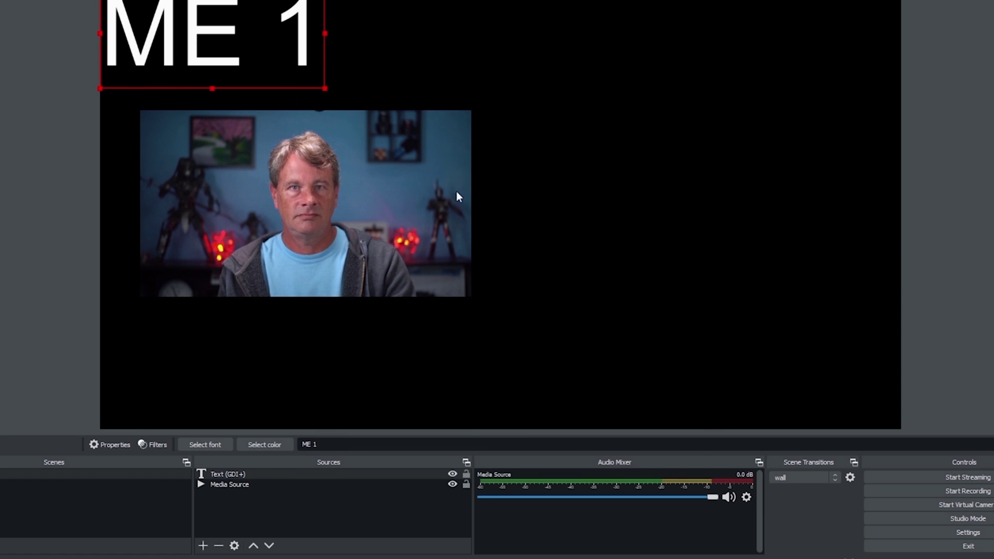
{"action": "left_click_drag", "start_coordinate": [211, 62], "coordinate": [310, 77]}
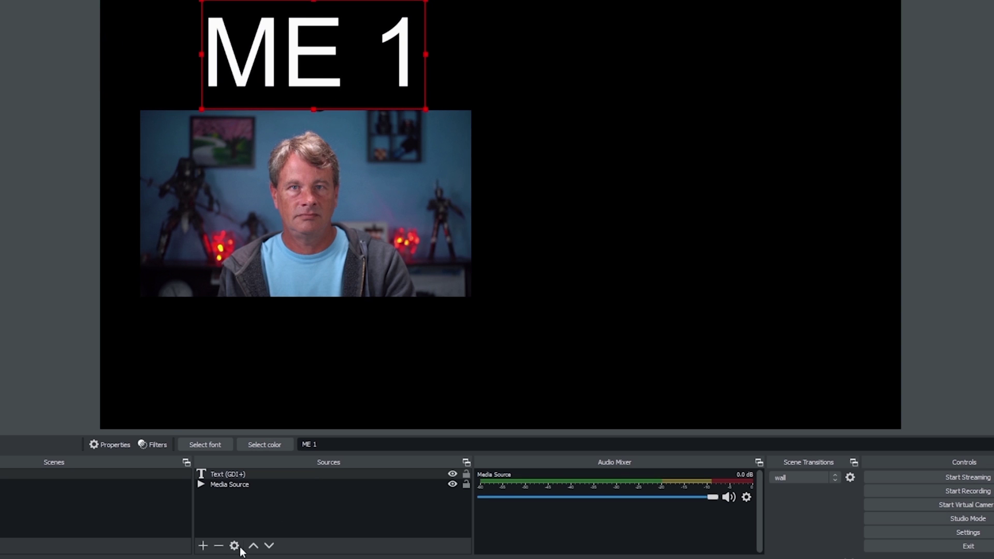
Add a new video capture device source that uses the Cam Link device
{"action": "left_click", "coordinate": [203, 544]}
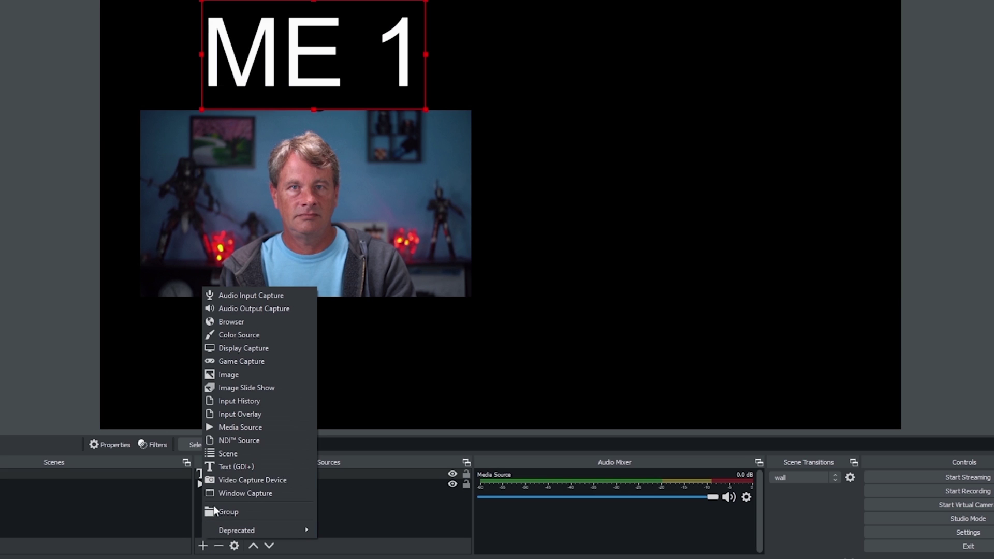
{"action": "left_click", "coordinate": [228, 479]}
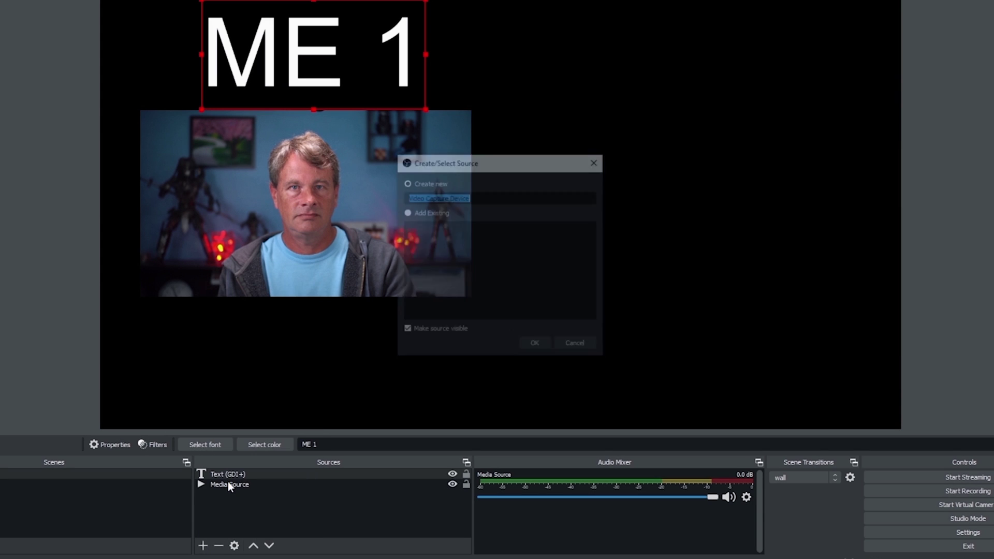
{"action": "left_click", "coordinate": [531, 348]}
{"action": "left_click", "coordinate": [531, 276]}
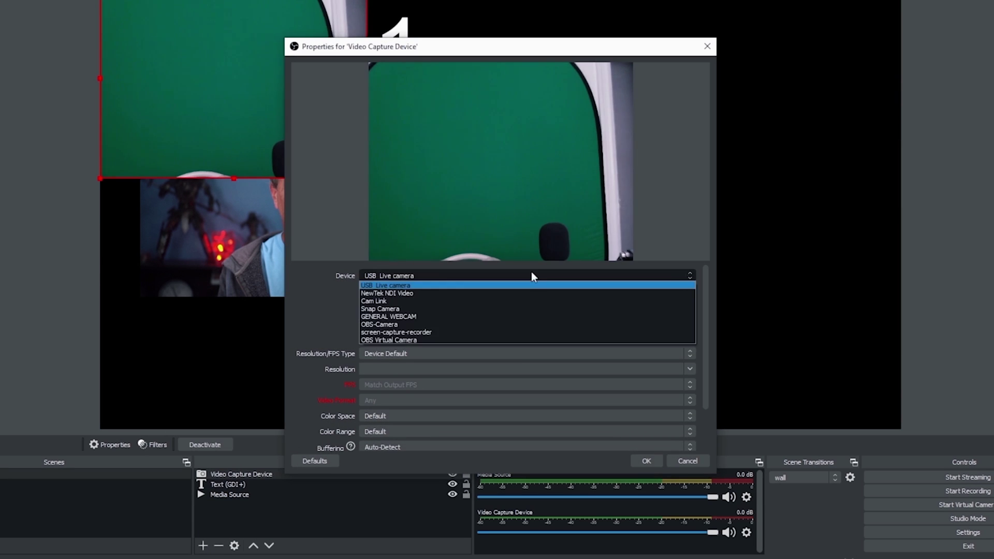
{"action": "left_click", "coordinate": [439, 302]}
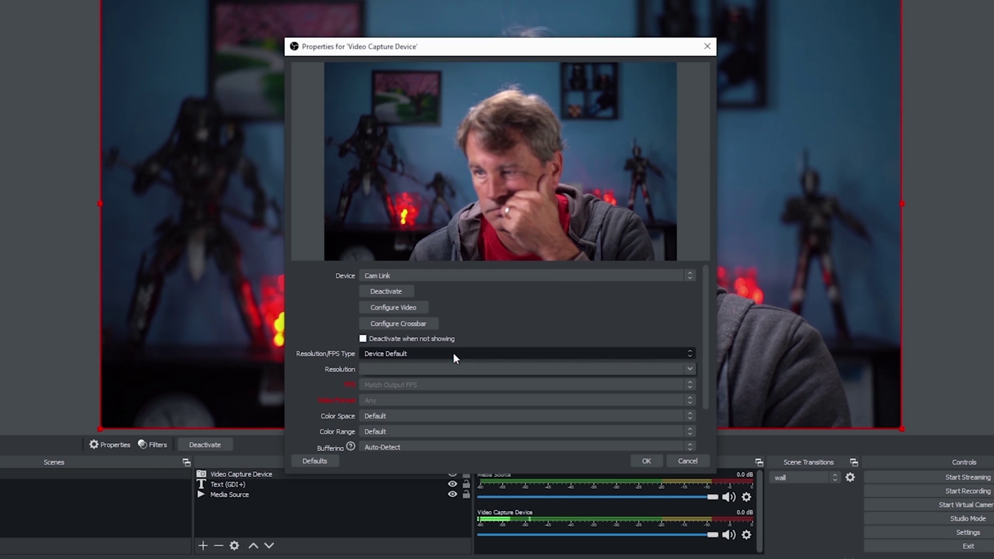
Switch the camera's Resolution/FPS type to Custom and set its resolution to 1920x1080
{"action": "left_click", "coordinate": [453, 353]}
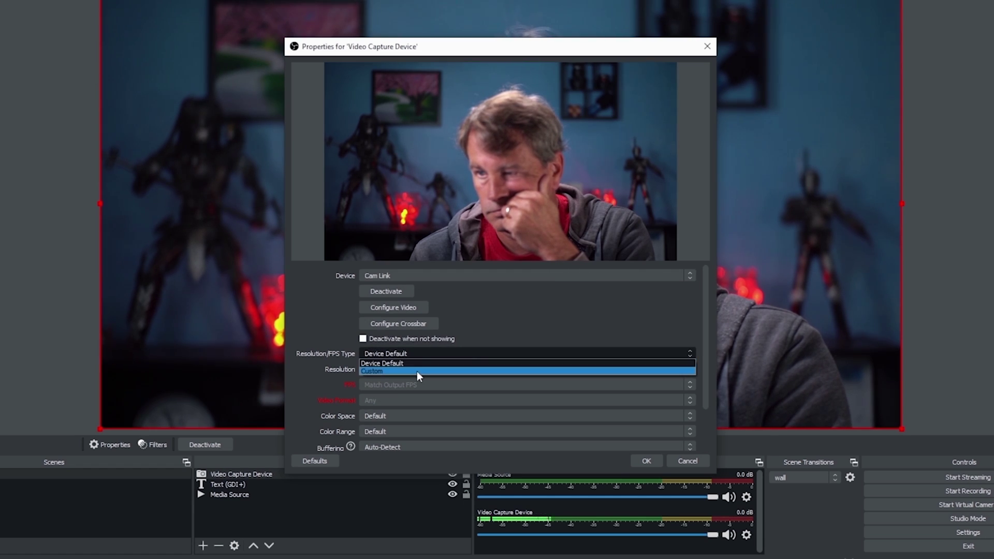
{"action": "left_click", "coordinate": [418, 371]}
{"action": "left_click", "coordinate": [685, 370]}
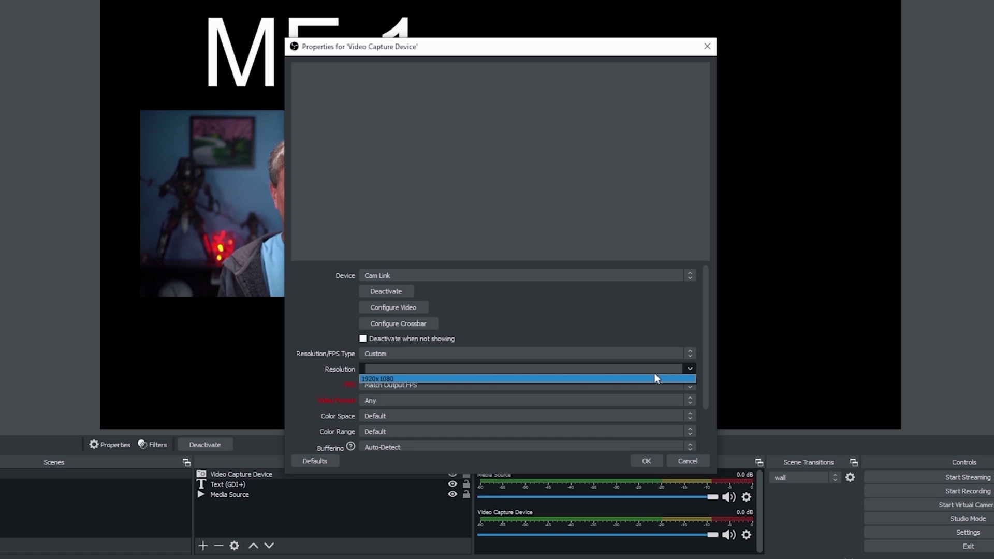
{"action": "left_click", "coordinate": [651, 378]}
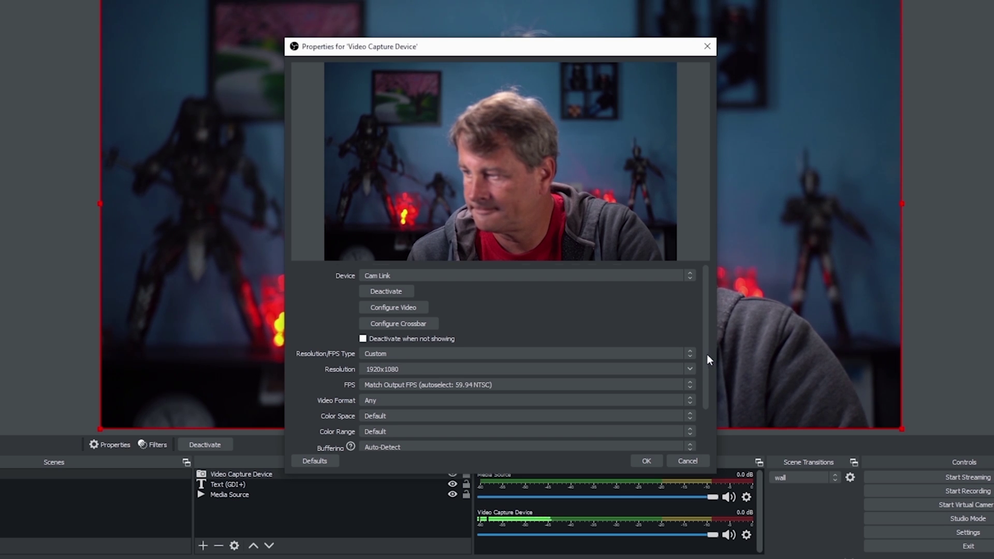
Set the camera's custom audio device to Digital Audio Interface (7- Cam Link) and accept the properties
{"action": "left_click_drag", "start_coordinate": [706, 354], "coordinate": [702, 403]}
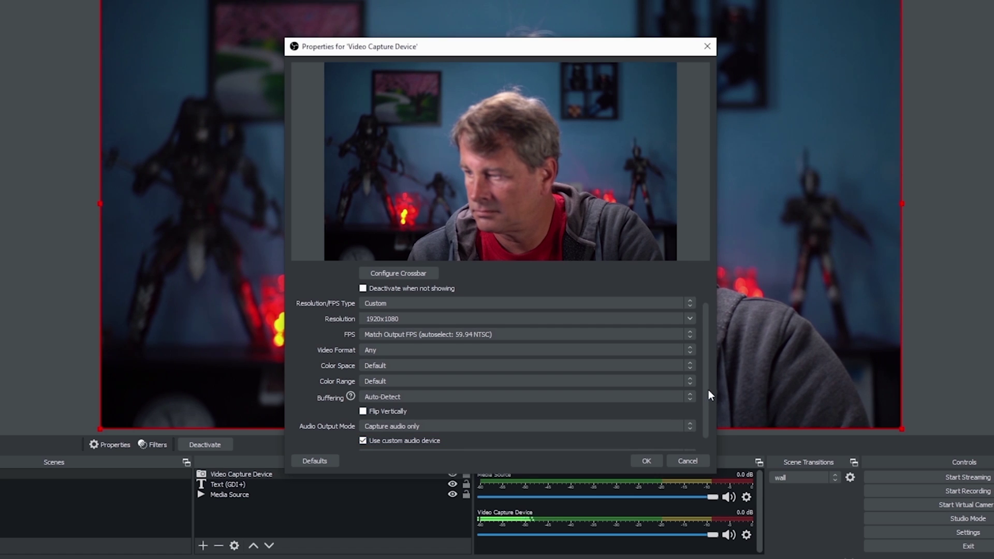
{"action": "scroll", "coordinate": [706, 399], "scroll_direction": "down", "scroll_amount": 1}
{"action": "left_click", "coordinate": [595, 438]}
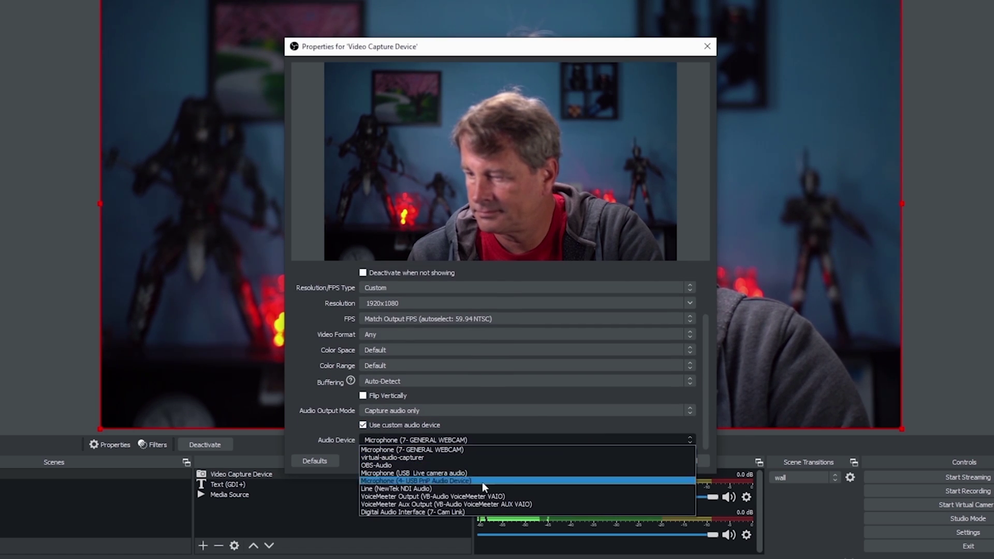
{"action": "left_click", "coordinate": [427, 511]}
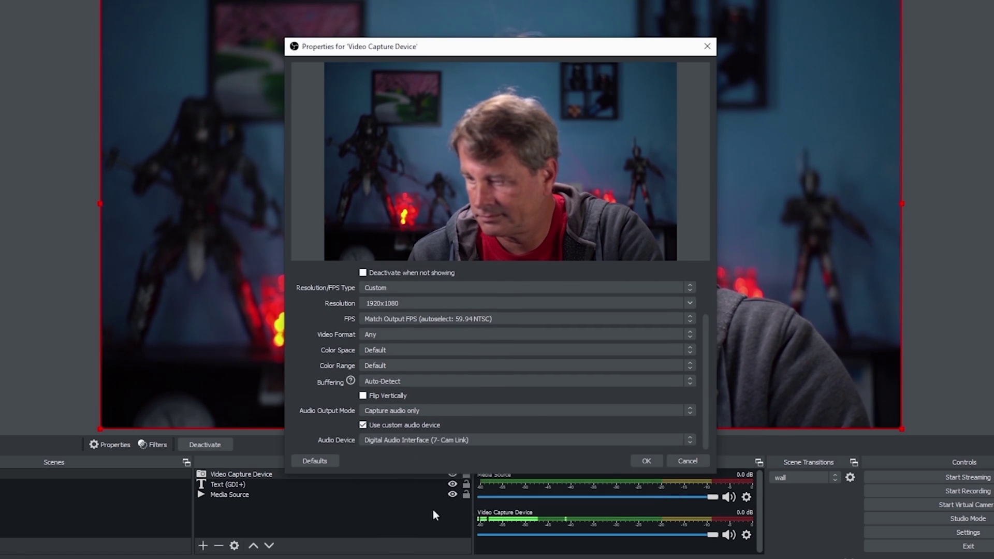
{"action": "left_click", "coordinate": [641, 461]}
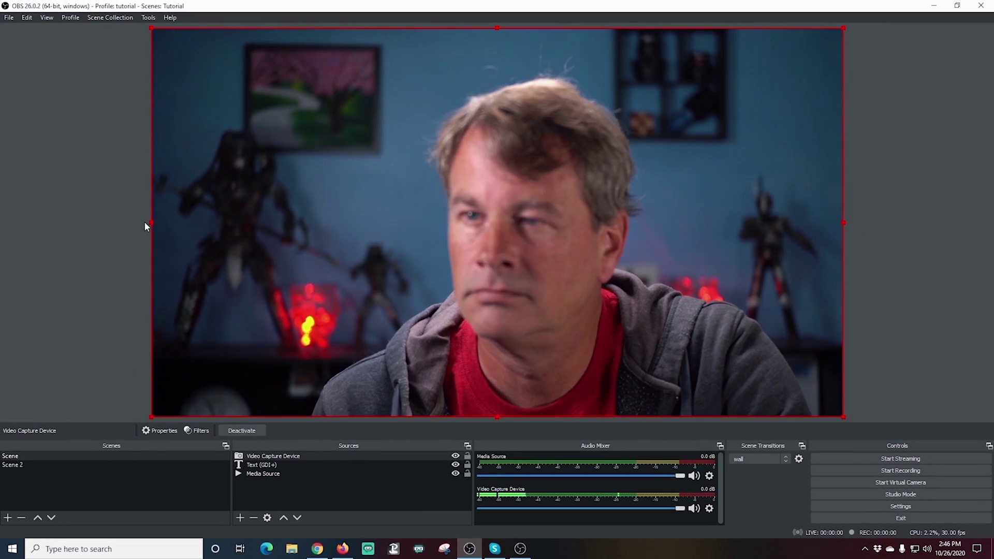
Shrink the live camera to the size of the video and place it beside it in the right half of the canvas
{"action": "left_click_drag", "start_coordinate": [145, 223], "coordinate": [546, 110]}
{"action": "left_click_drag", "start_coordinate": [694, 148], "coordinate": [657, 266]}
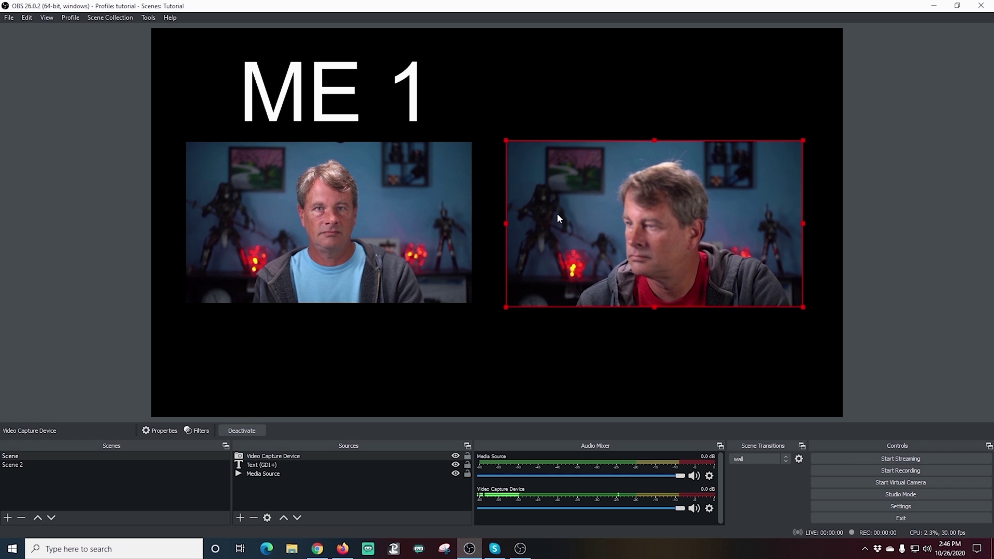
{"action": "left_click_drag", "start_coordinate": [507, 223], "coordinate": [516, 223]}
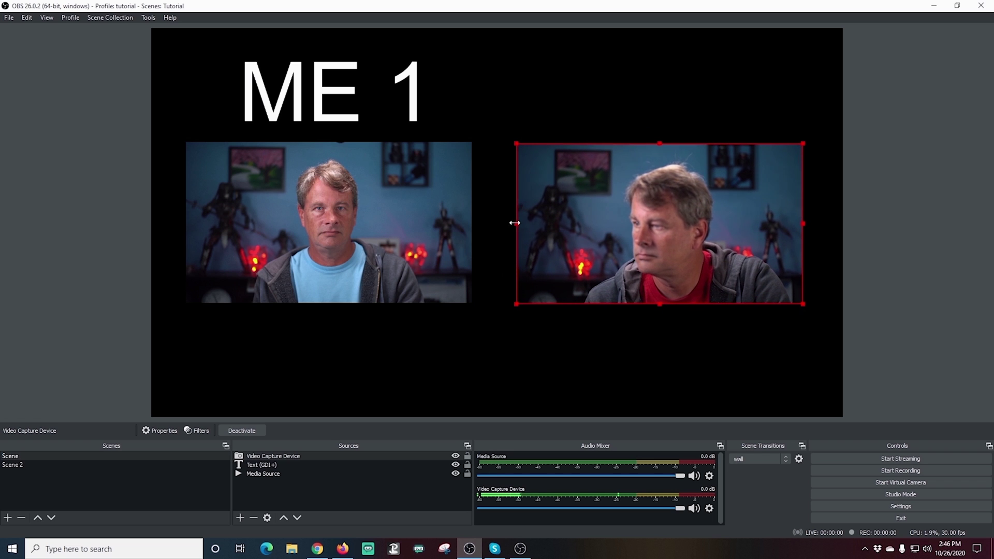
Widen the live camera slightly at its left edge and add a new "Me 2" text label above it
{"action": "left_click_drag", "start_coordinate": [515, 222], "coordinate": [512, 221]}
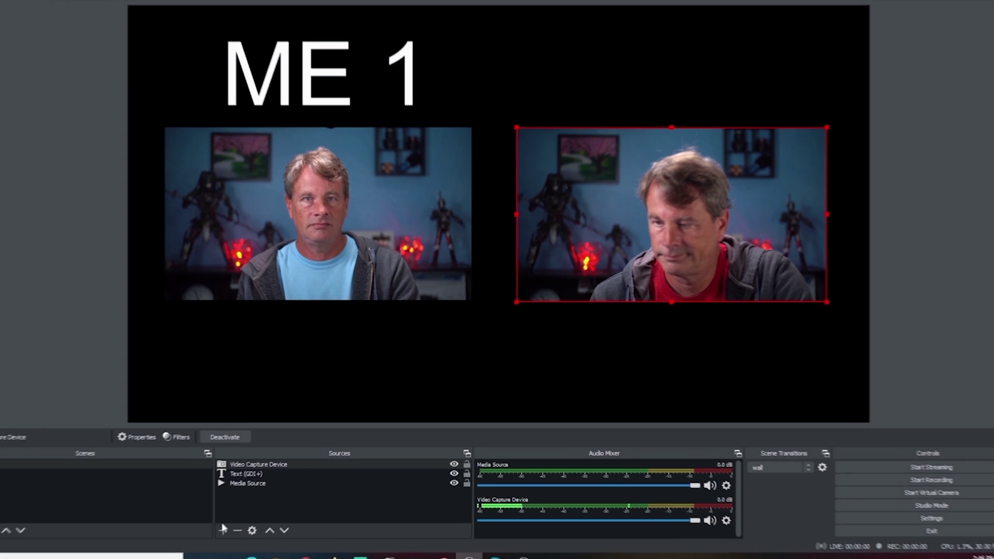
{"action": "left_click", "coordinate": [240, 517]}
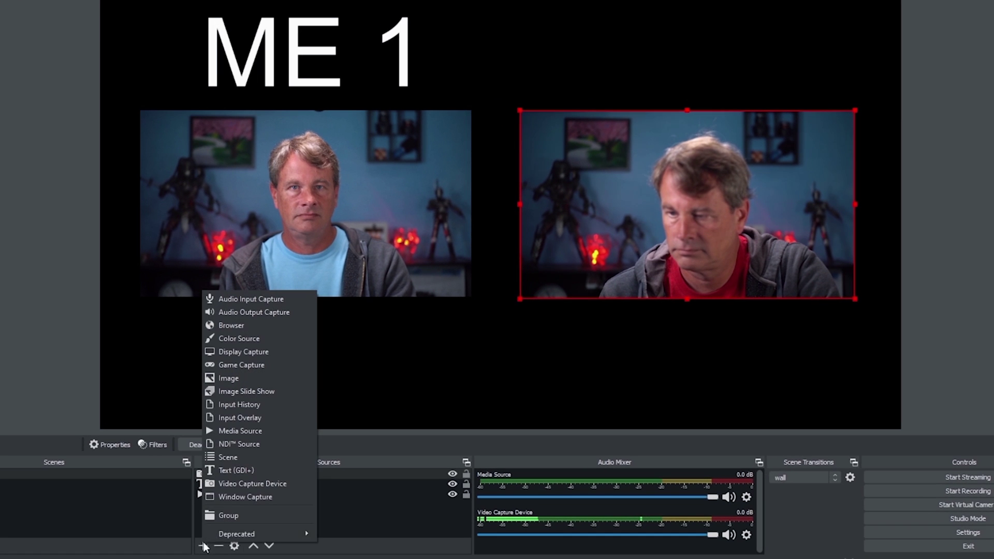
{"action": "left_click", "coordinate": [235, 469]}
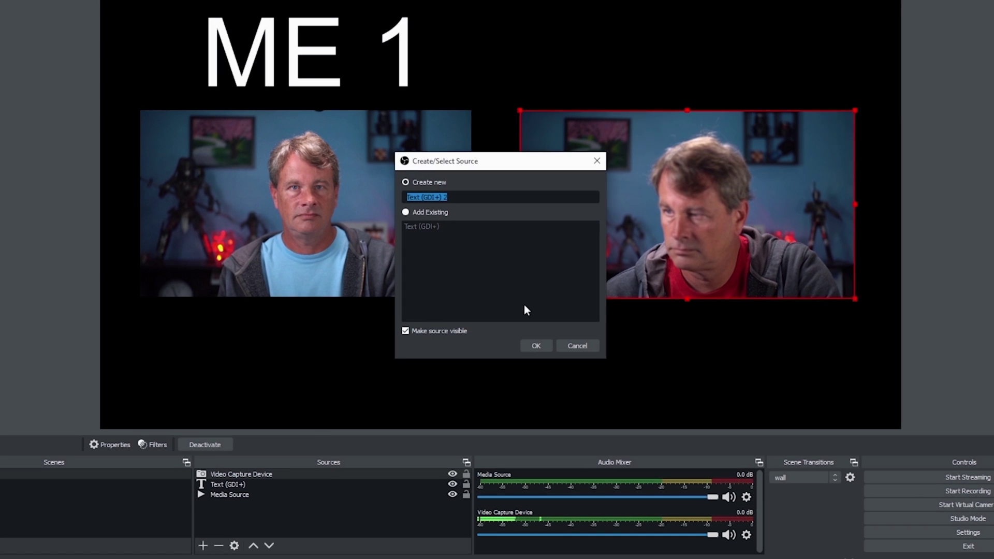
{"action": "left_click", "coordinate": [535, 342]}
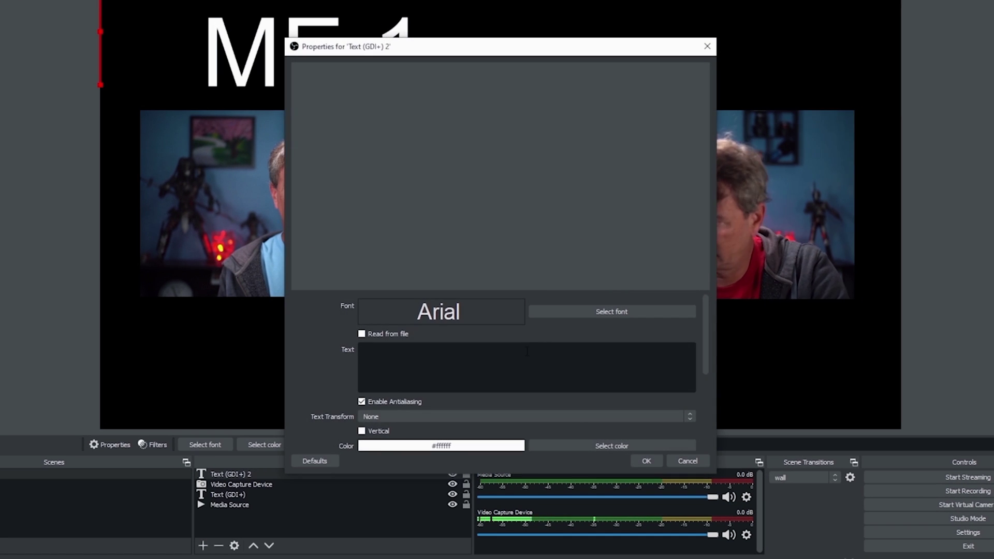
{"action": "left_click", "coordinate": [527, 352]}
{"action": "type", "text": "Me 2"}
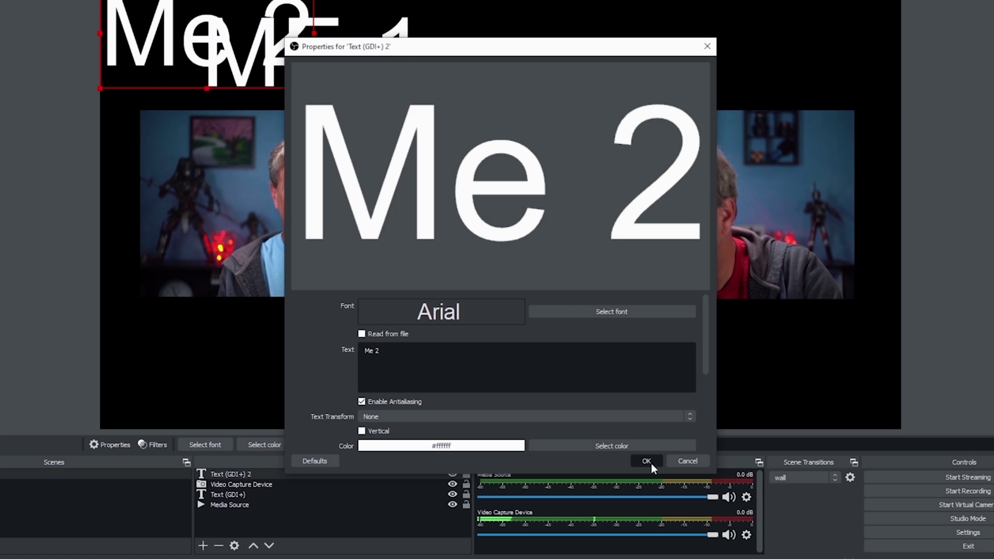
{"action": "left_click", "coordinate": [647, 460]}
{"action": "left_click_drag", "start_coordinate": [130, 46], "coordinate": [605, 57]}
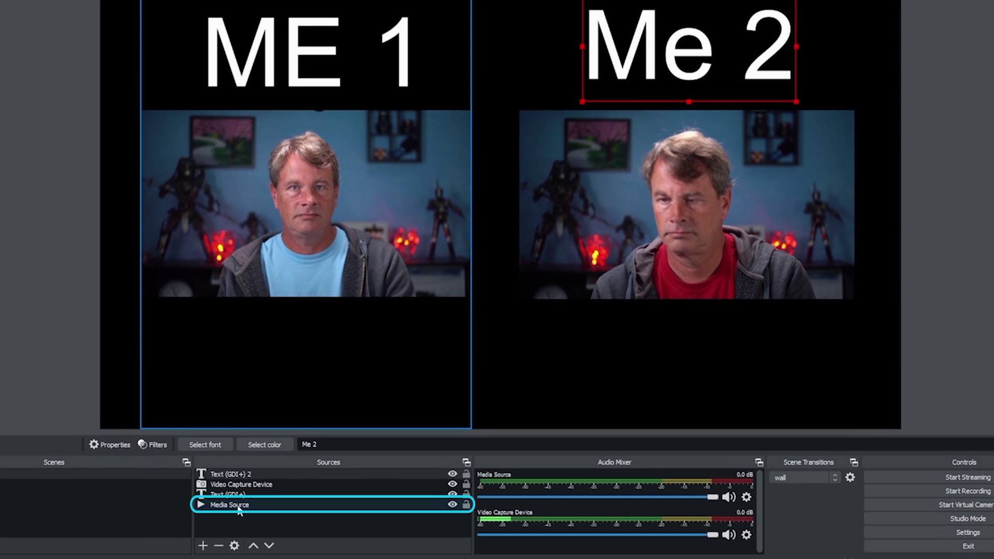
Add a Color Correction effect filter with its default name to the pre-recorded video source
{"action": "left_click", "coordinate": [239, 510]}
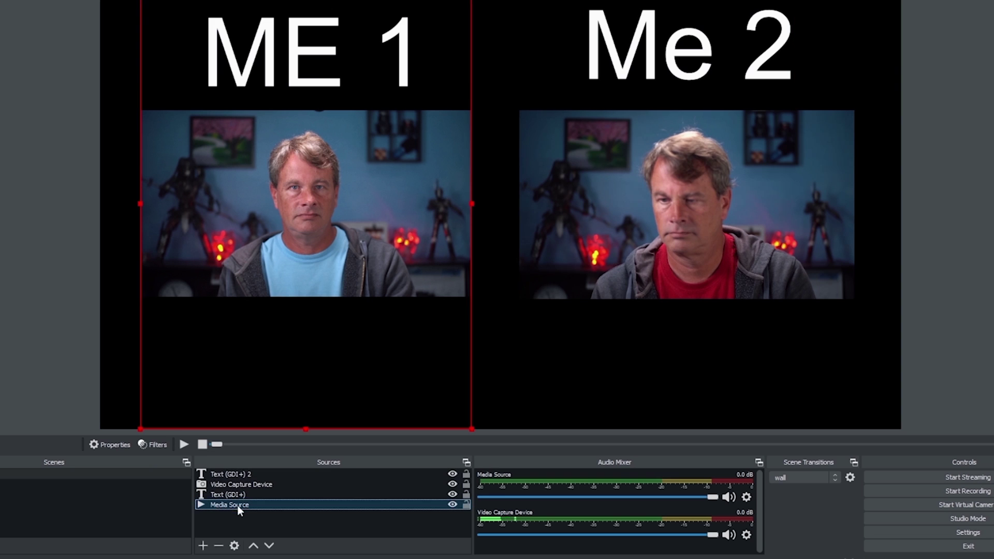
{"action": "left_click", "coordinate": [153, 443]}
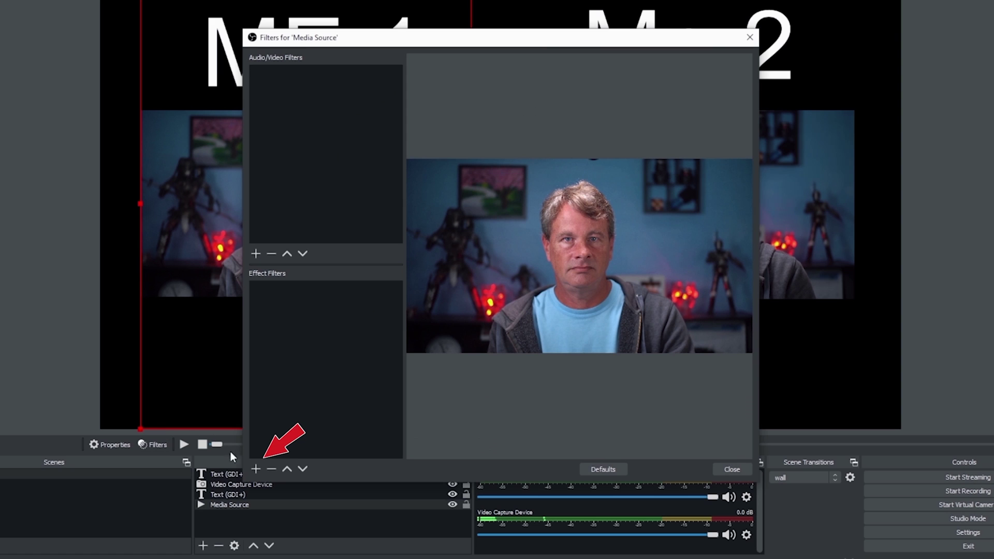
{"action": "left_click", "coordinate": [255, 469]}
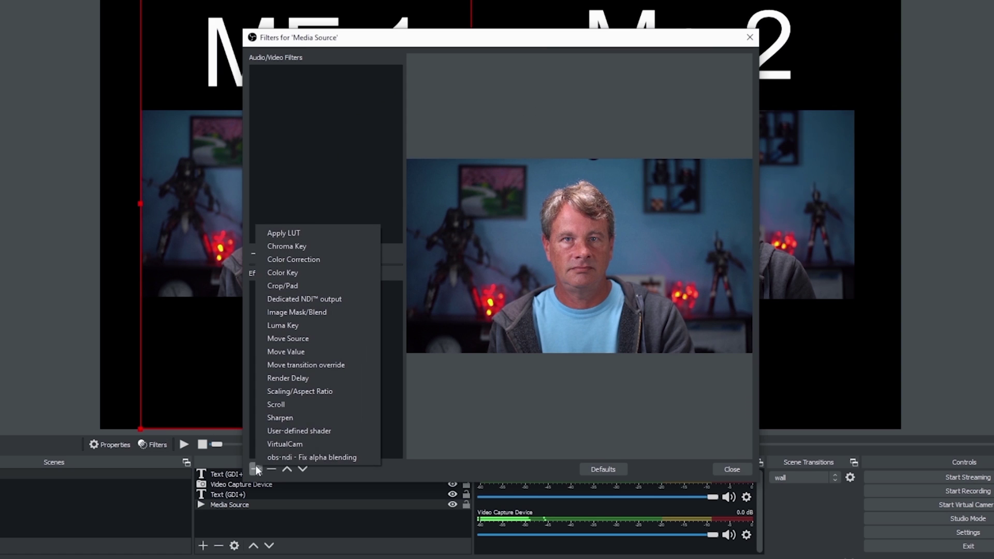
{"action": "left_click", "coordinate": [319, 260]}
{"action": "left_click", "coordinate": [483, 283]}
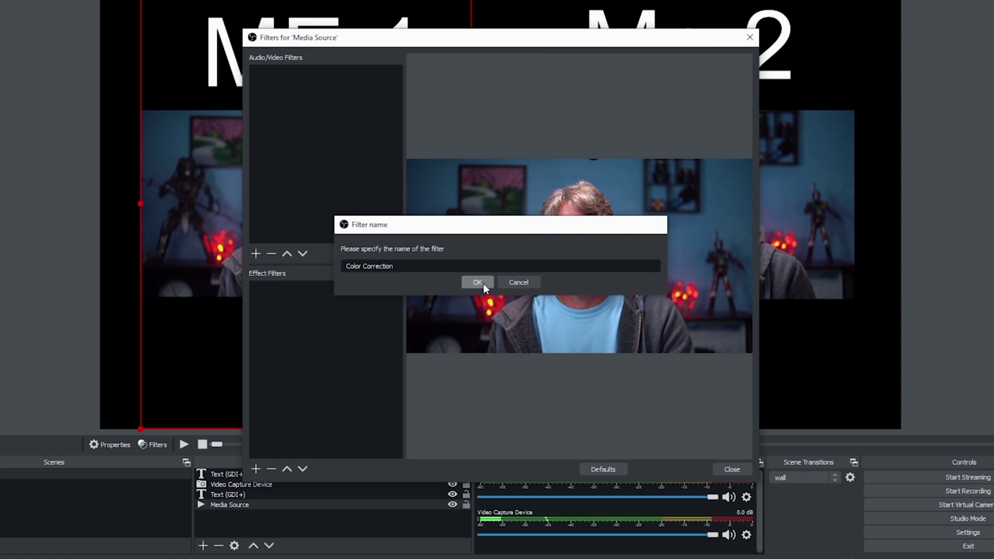
Set the filter's gamma to -0.13, contrast to 0.13, brightness to -0.04 and saturation to -0.14, and close the filter settings
{"action": "left_click_drag", "start_coordinate": [538, 321], "coordinate": [572, 355]}
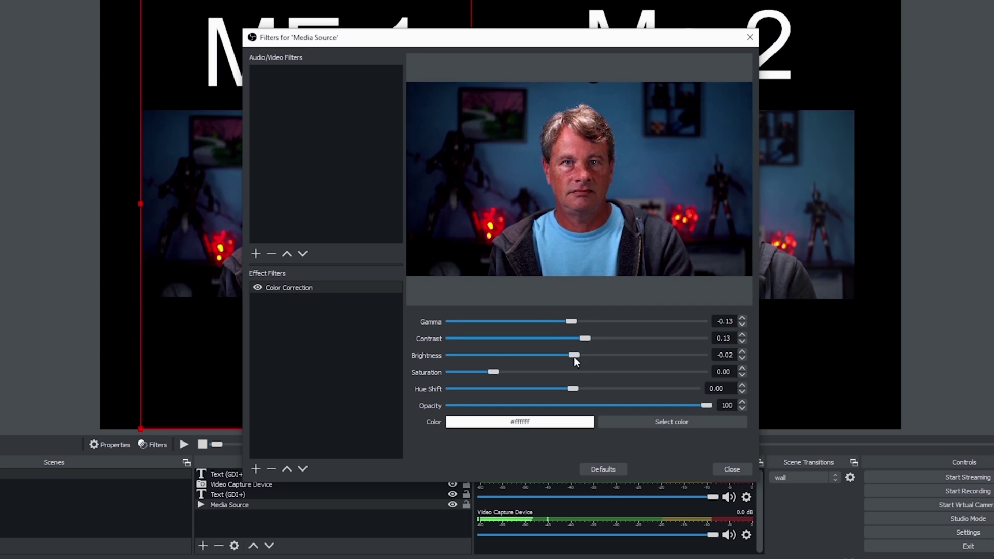
{"action": "left_click_drag", "start_coordinate": [493, 372], "coordinate": [485, 371]}
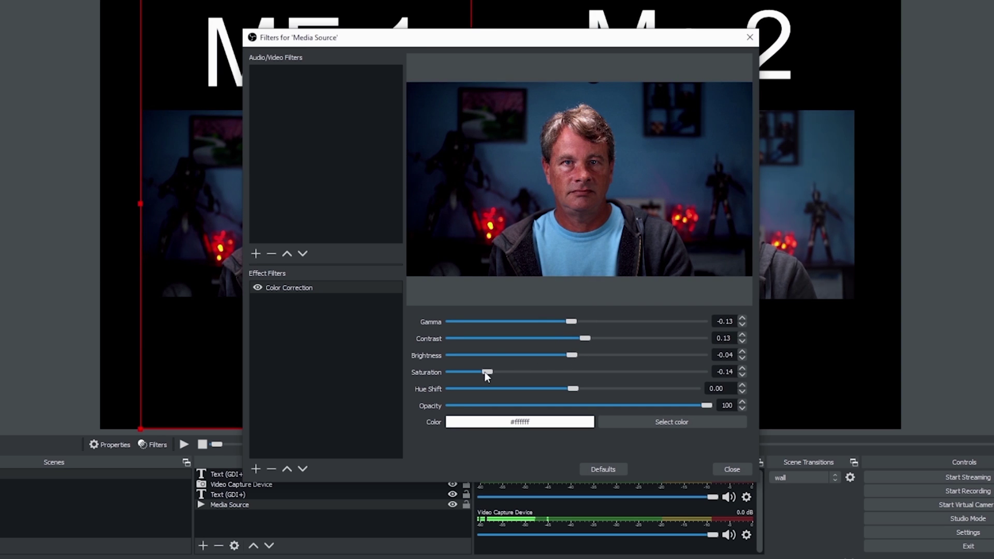
{"action": "left_click", "coordinate": [719, 468]}
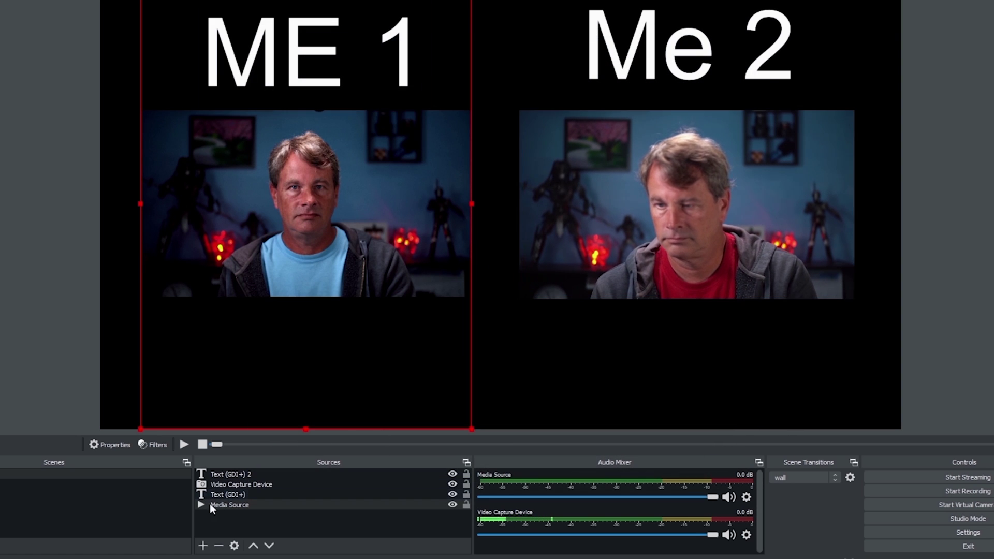
Play the pre-recorded video, skip well forward on its timeline and resume playback
{"action": "left_click", "coordinate": [181, 444]}
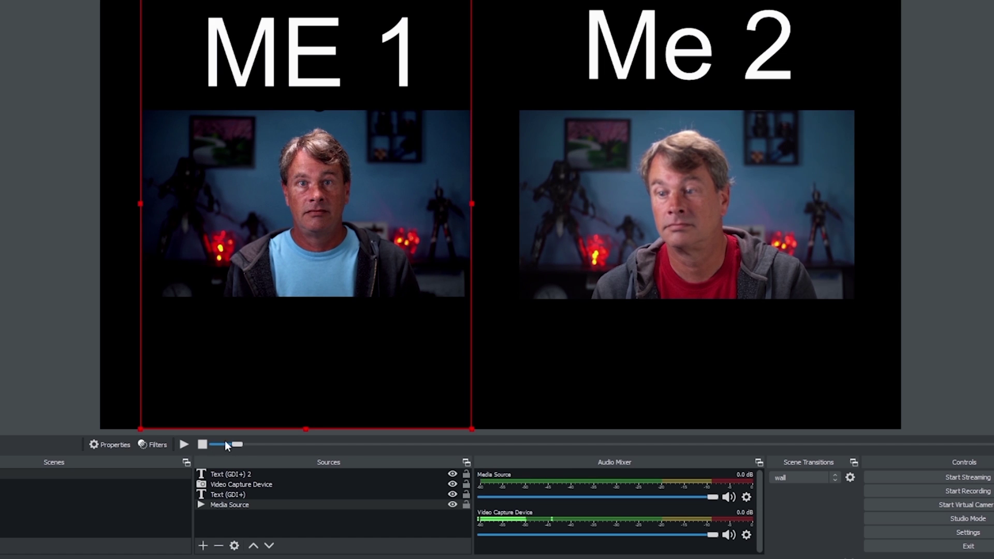
{"action": "left_click_drag", "start_coordinate": [238, 443], "coordinate": [461, 444]}
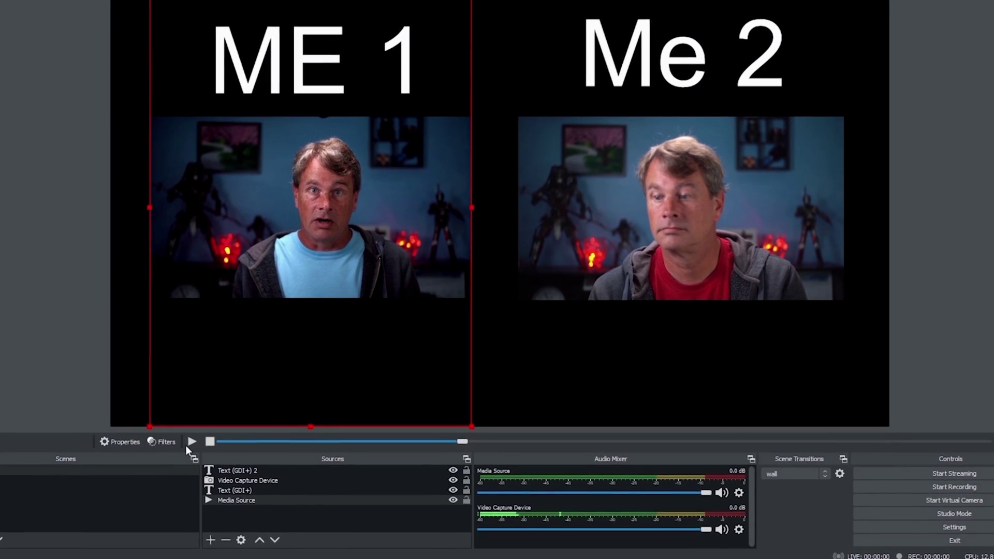
{"action": "left_click", "coordinate": [197, 441]}
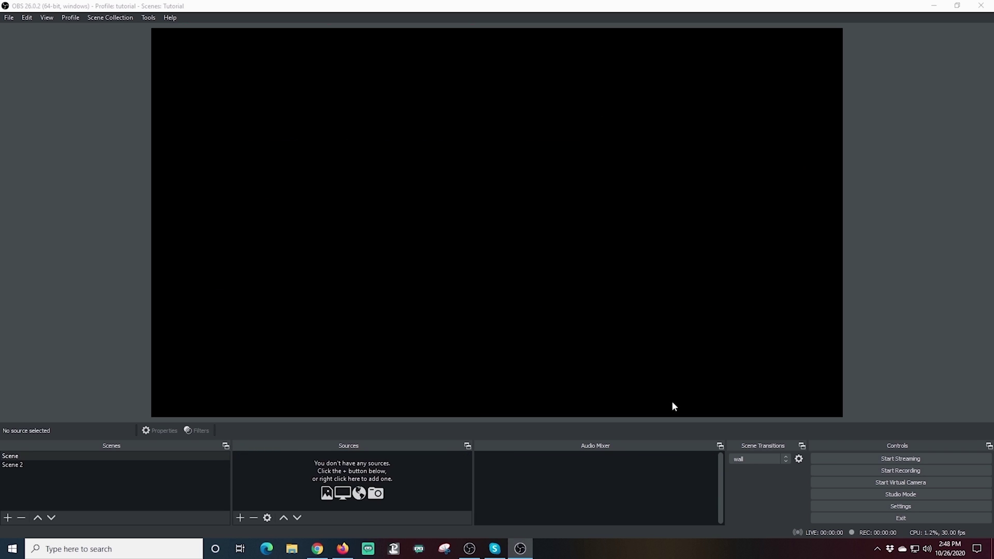
Add a new media source with the default name to the empty scene
{"action": "left_click", "coordinate": [240, 518]}
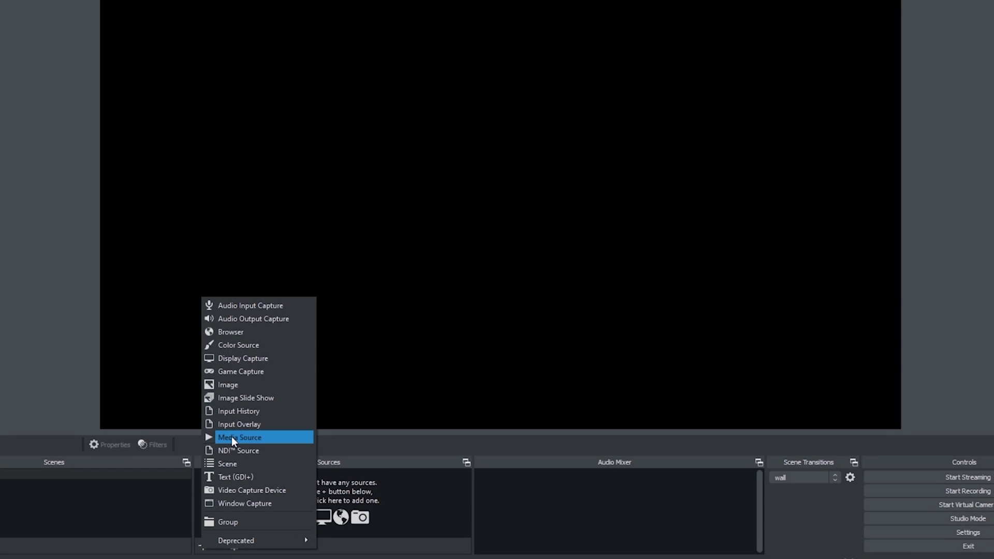
{"action": "left_click", "coordinate": [231, 437]}
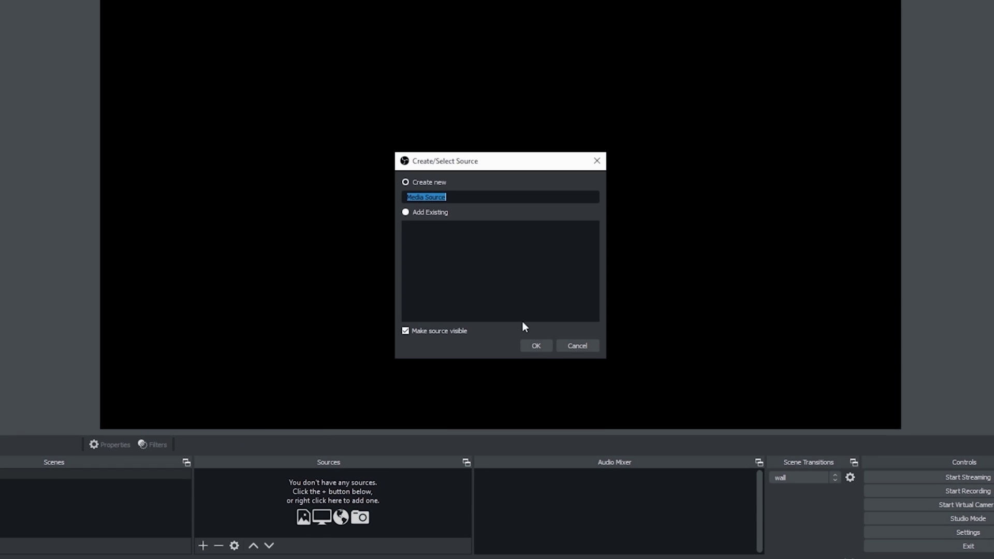
{"action": "left_click", "coordinate": [537, 345]}
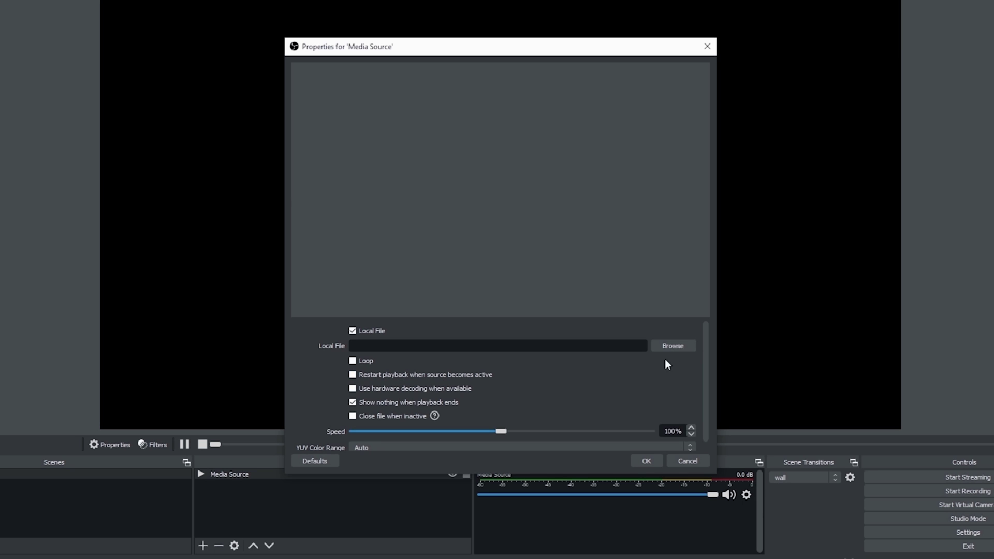
Load "The Witcher 3 Wild Hunt - Official Gameplay (edit)" from the WGOE folder on SSD OBS (E:) as the local file and accept the properties
{"action": "left_click", "coordinate": [672, 346]}
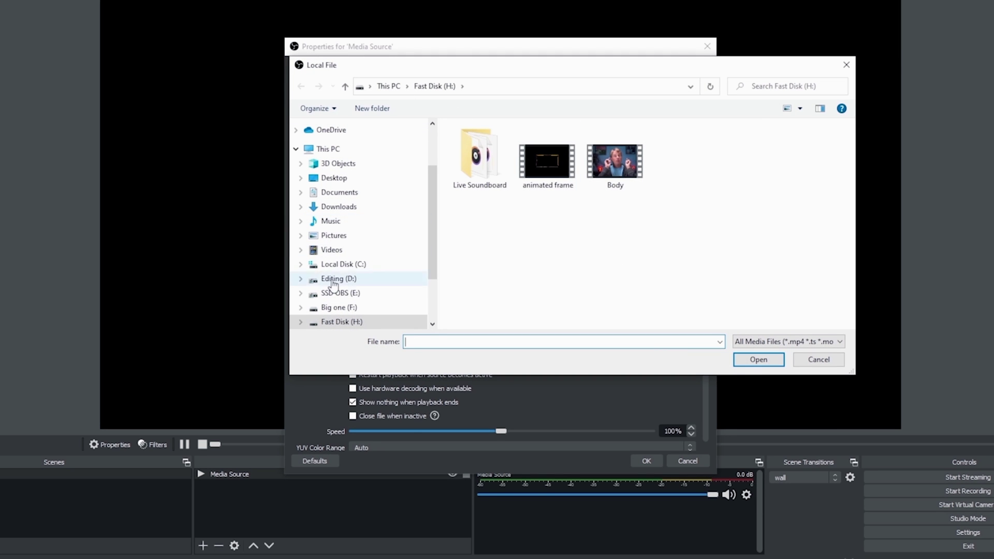
{"action": "left_click", "coordinate": [330, 293]}
{"action": "scroll", "coordinate": [511, 238], "scroll_direction": "down", "scroll_amount": 3}
{"action": "double_click", "coordinate": [486, 293]}
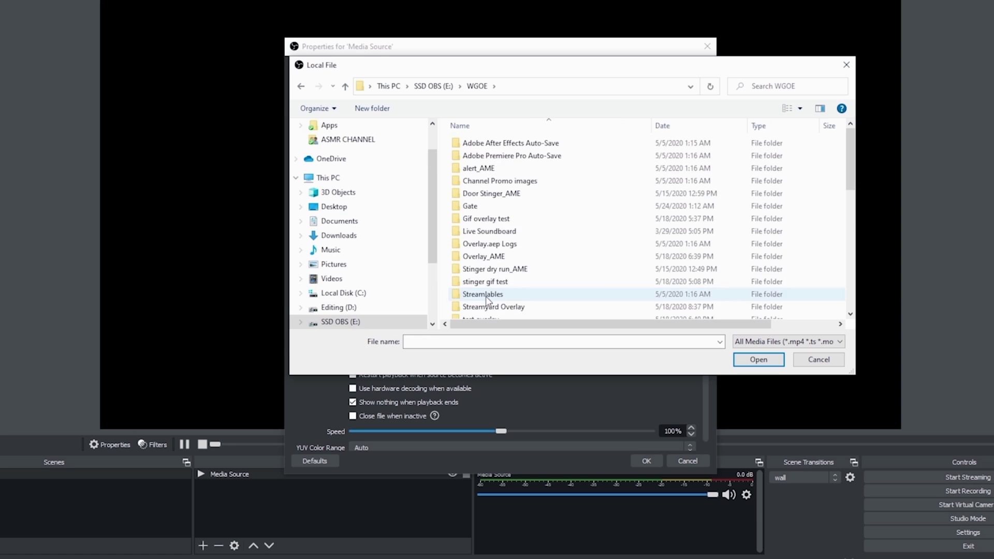
{"action": "scroll", "coordinate": [486, 299], "scroll_direction": "down", "scroll_amount": 9}
{"action": "left_click", "coordinate": [520, 287]}
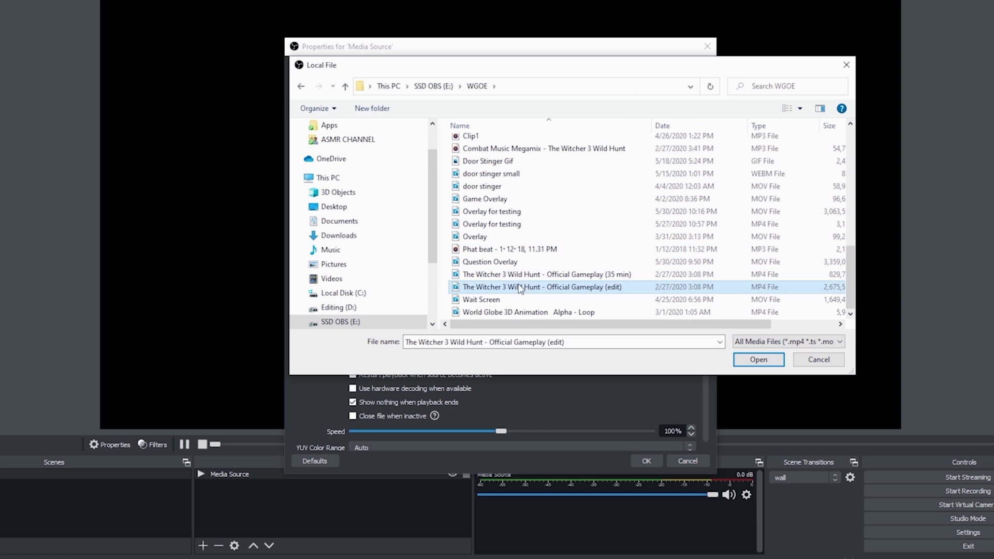
{"action": "left_click", "coordinate": [757, 360]}
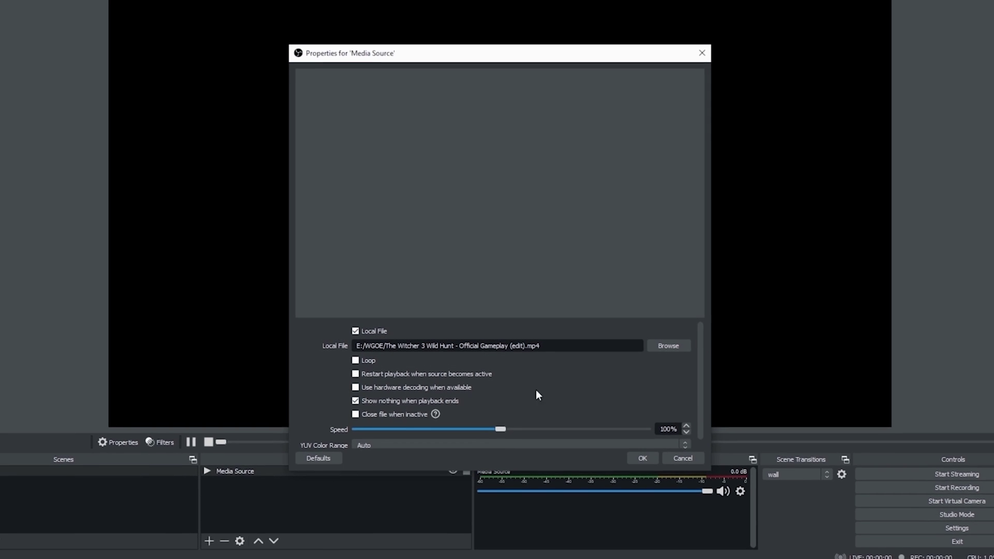
{"action": "left_click", "coordinate": [640, 455]}
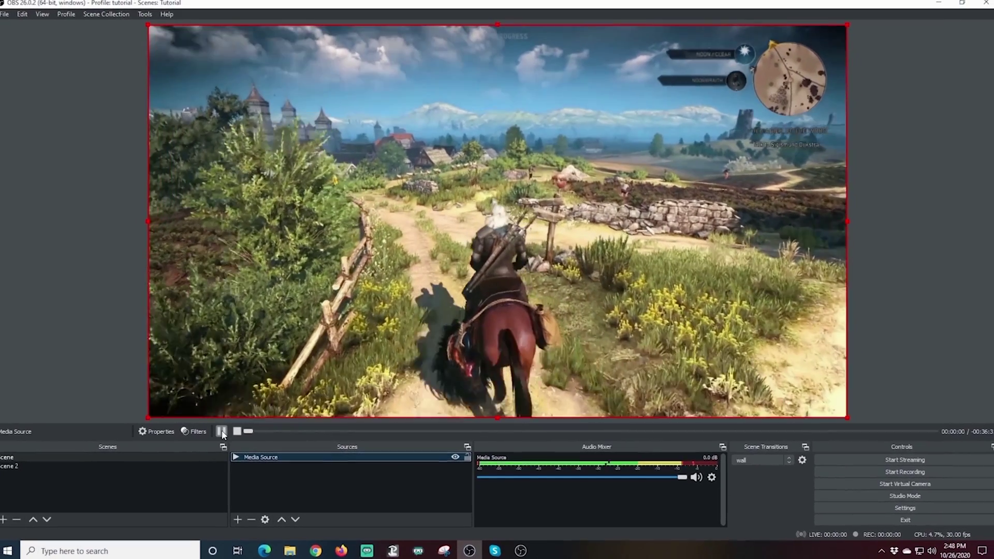
Pause the gameplay video, shrink it to a little over half the canvas width and place it just inside the canvas's upper-left corner
{"action": "left_click", "coordinate": [221, 432]}
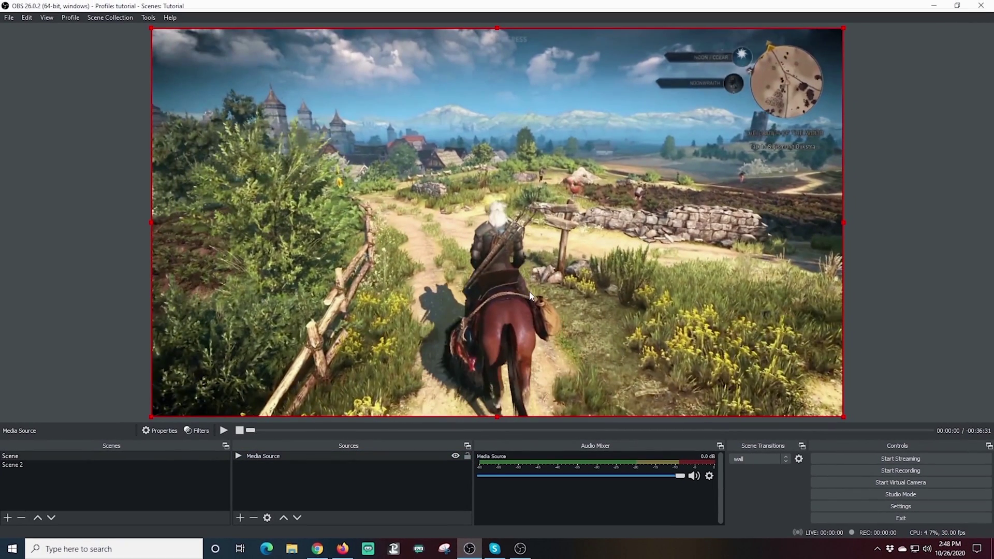
{"action": "left_click_drag", "start_coordinate": [844, 222], "coordinate": [554, 142]}
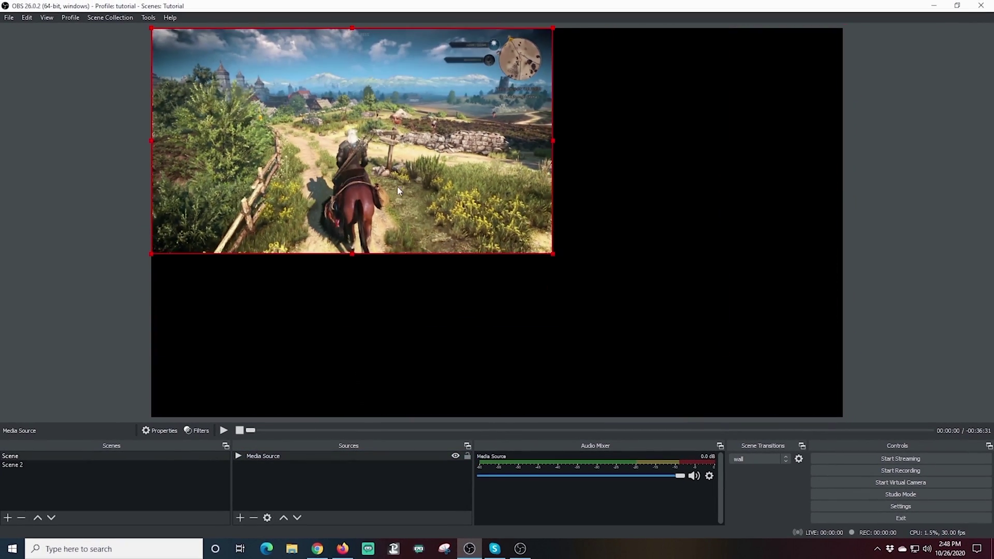
{"action": "left_click_drag", "start_coordinate": [374, 201], "coordinate": [392, 211]}
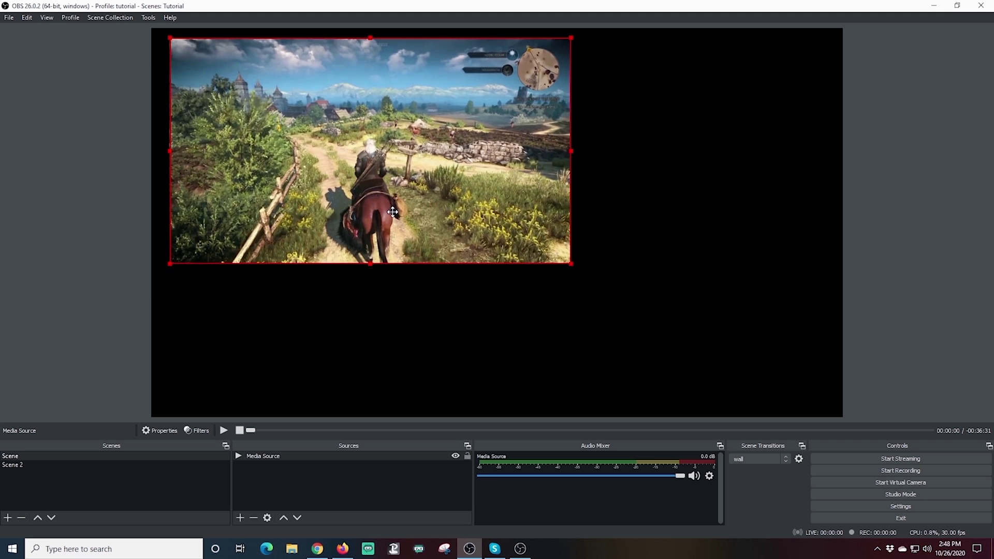
Add a video capture device source to the gameplay scene and select Cam Link as its device
{"action": "left_click", "coordinate": [239, 518]}
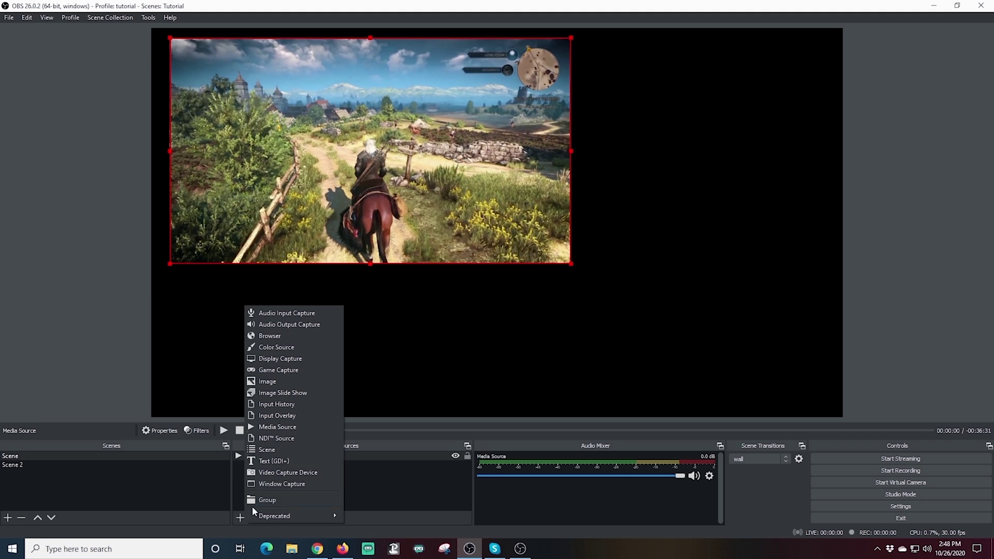
{"action": "left_click", "coordinate": [275, 472]}
{"action": "left_click", "coordinate": [526, 343]}
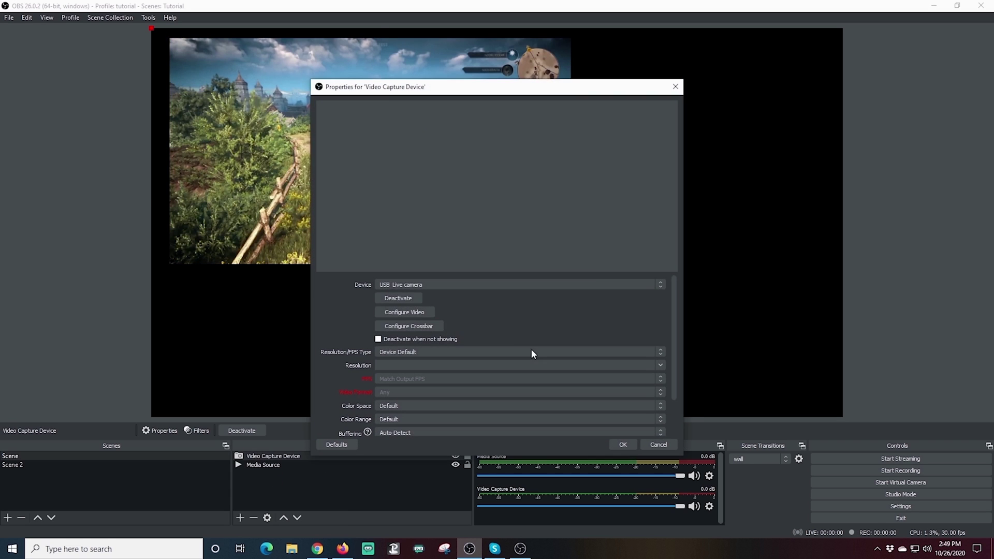
{"action": "left_click", "coordinate": [460, 285]}
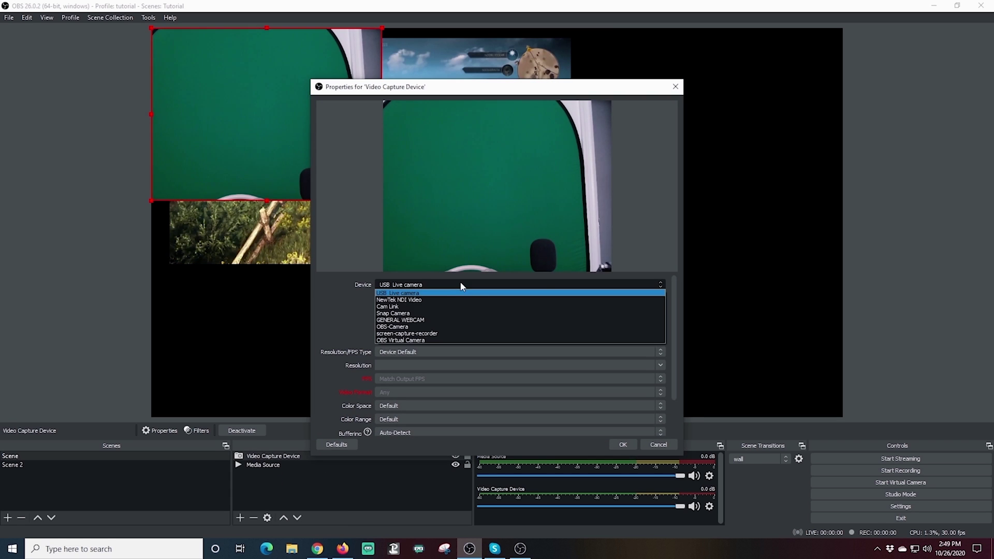
{"action": "left_click", "coordinate": [444, 307]}
Set the Cam Link camera's Resolution/FPS type to Custom and its resolution to 1920x1080
{"action": "left_click", "coordinate": [472, 352]}
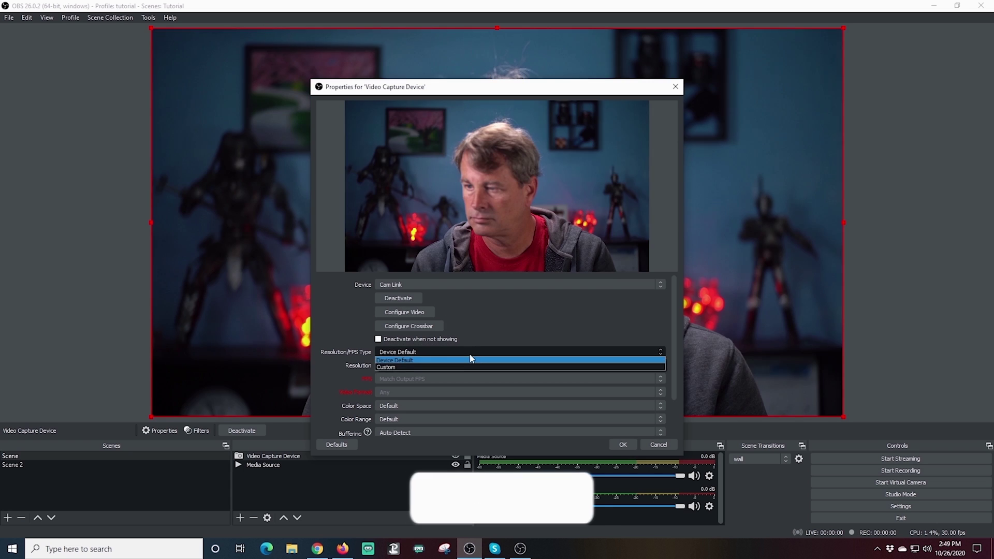
{"action": "left_click", "coordinate": [459, 367]}
{"action": "left_click", "coordinate": [660, 364]}
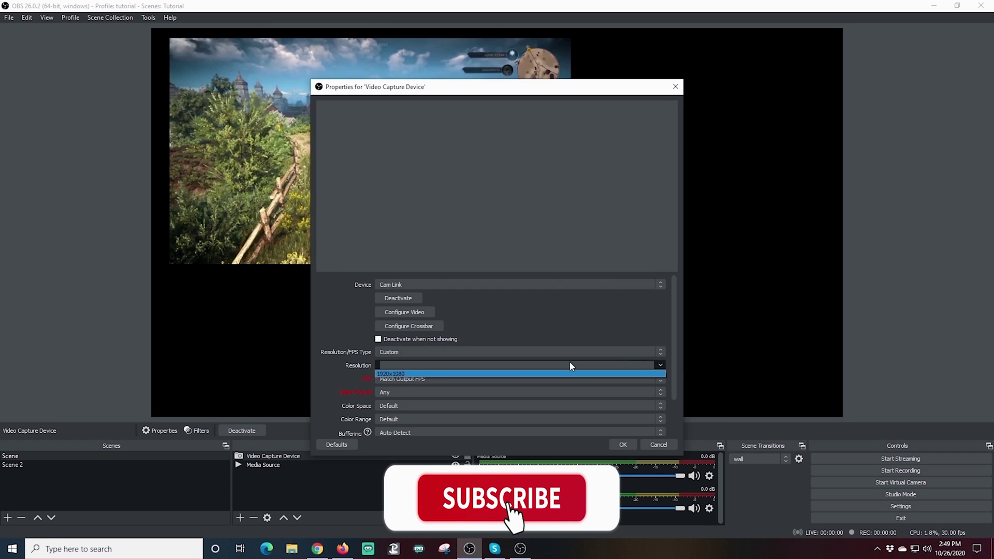
{"action": "left_click", "coordinate": [564, 374]}
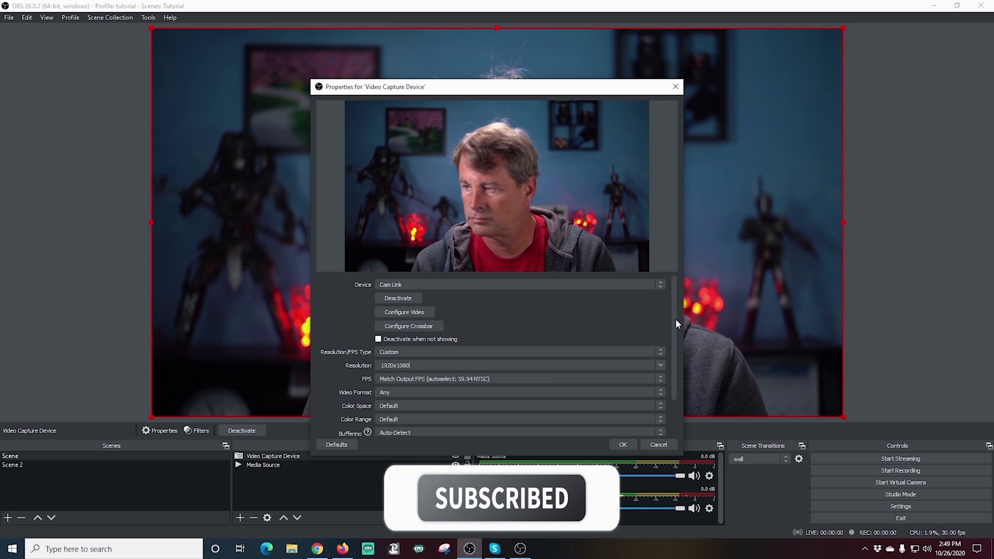
Set the camera's custom audio device to Digital Audio Interface (7- Cam Link) and accept the properties
{"action": "scroll", "coordinate": [672, 331], "scroll_direction": "down", "scroll_amount": 2}
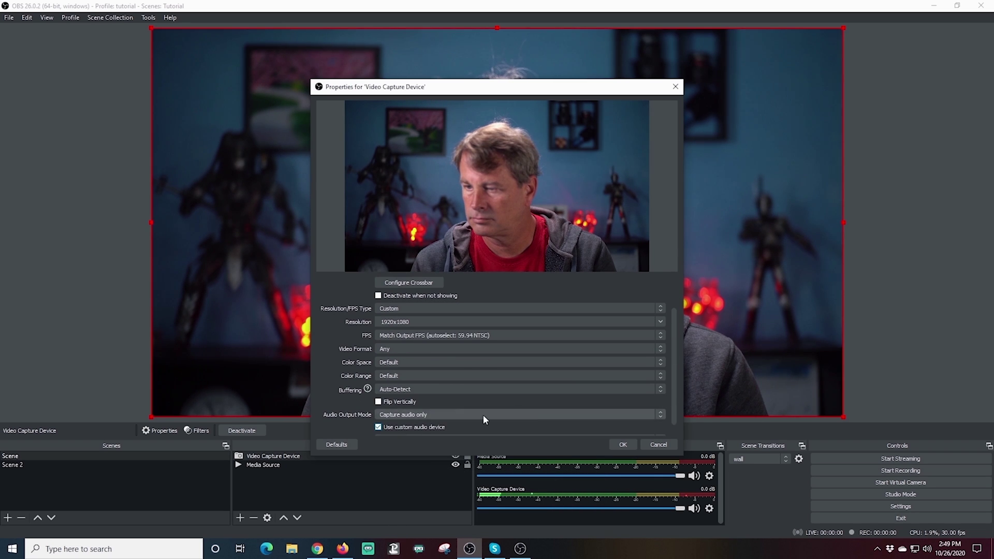
{"action": "left_click_drag", "start_coordinate": [675, 381], "coordinate": [675, 397]}
{"action": "left_click", "coordinate": [633, 427]}
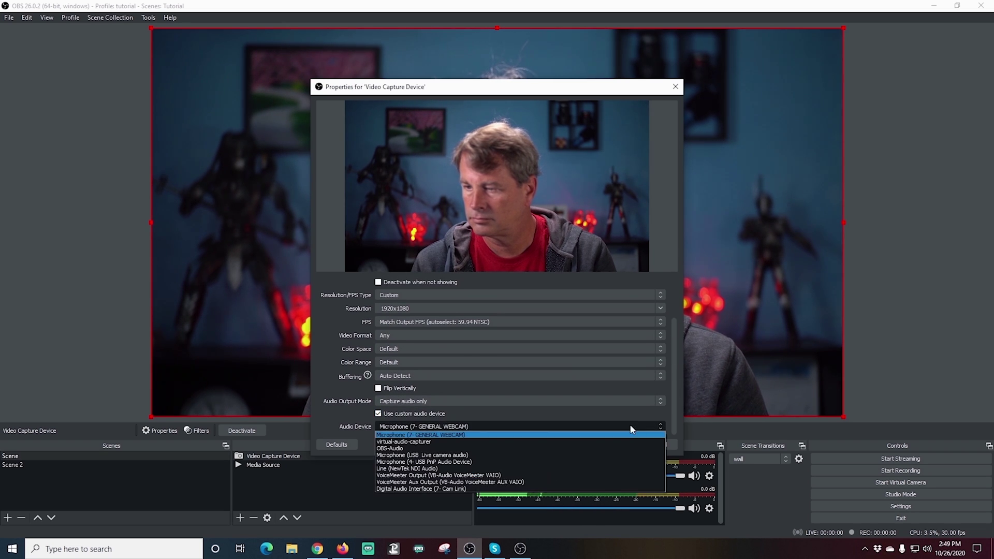
{"action": "left_click", "coordinate": [432, 488]}
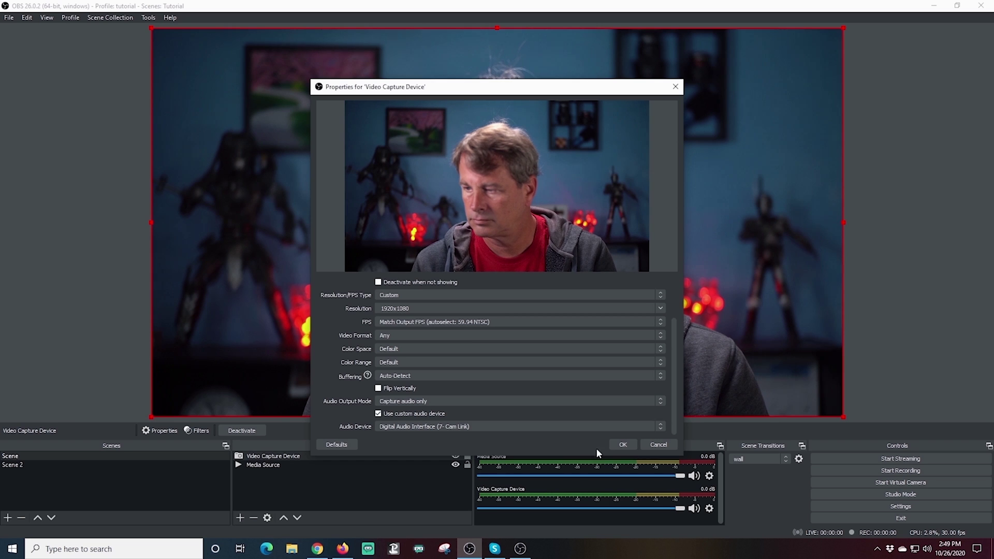
{"action": "left_click", "coordinate": [613, 441]}
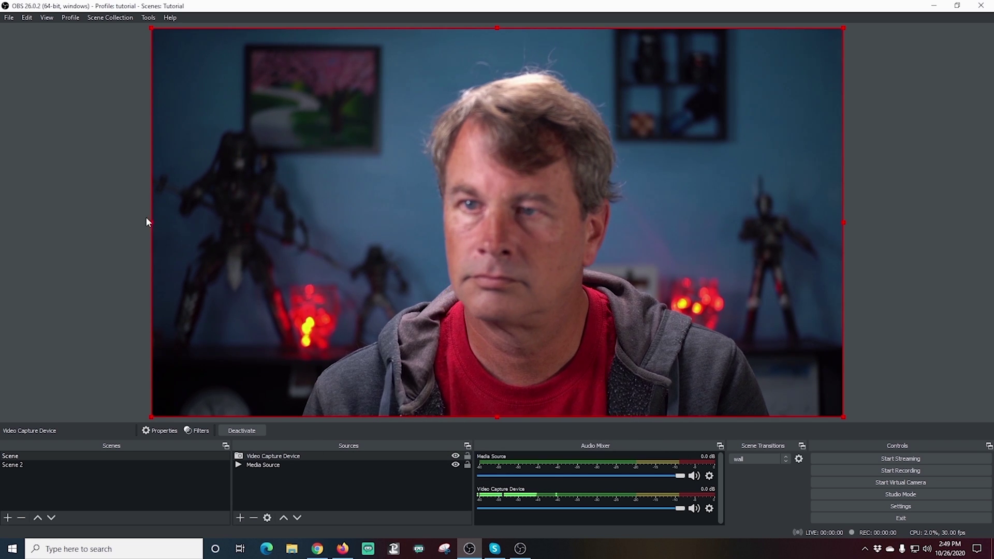
Shrink the camera feed to about 85% of the canvas width and bring the gameplay video in front of it
{"action": "left_click_drag", "start_coordinate": [152, 223], "coordinate": [258, 237]}
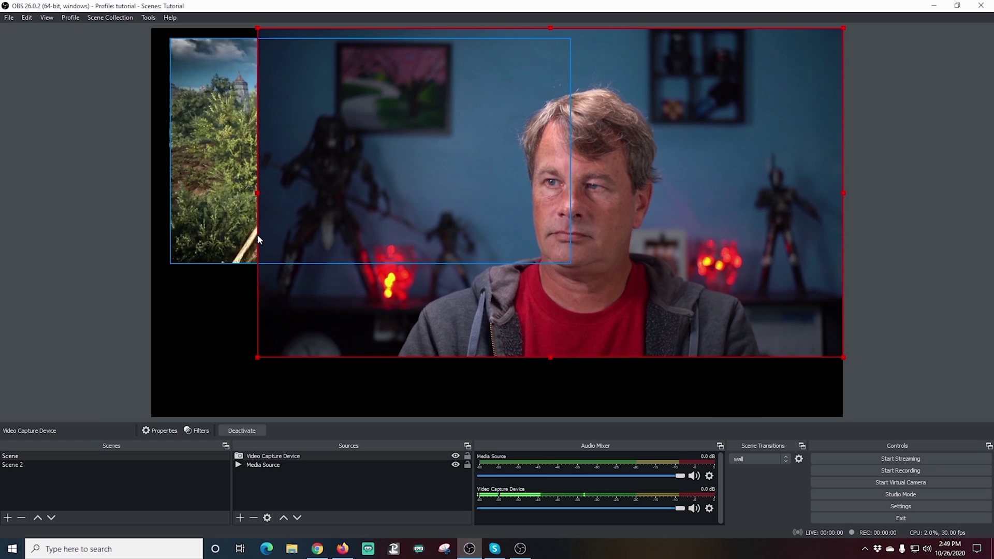
{"action": "left_click", "coordinate": [219, 169]}
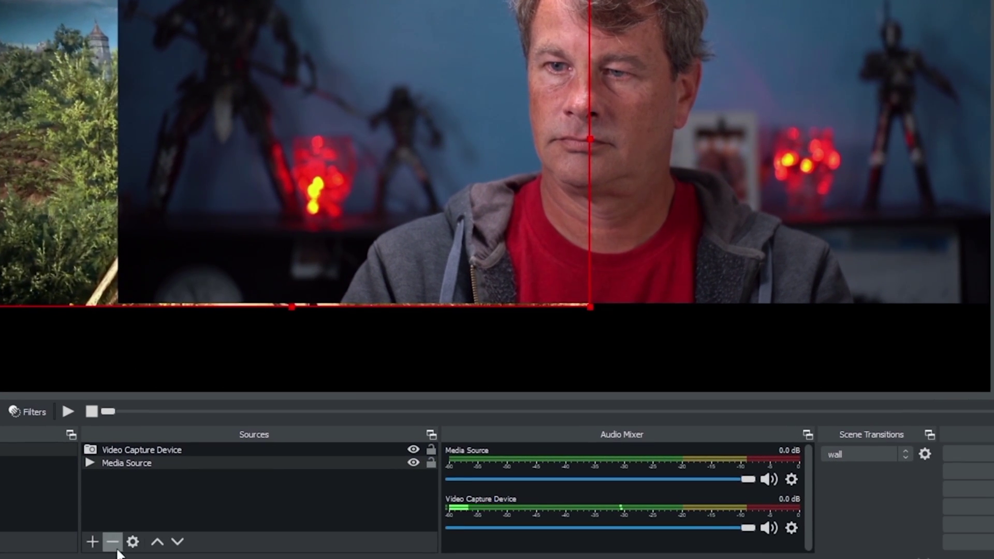
{"action": "left_click", "coordinate": [157, 542]}
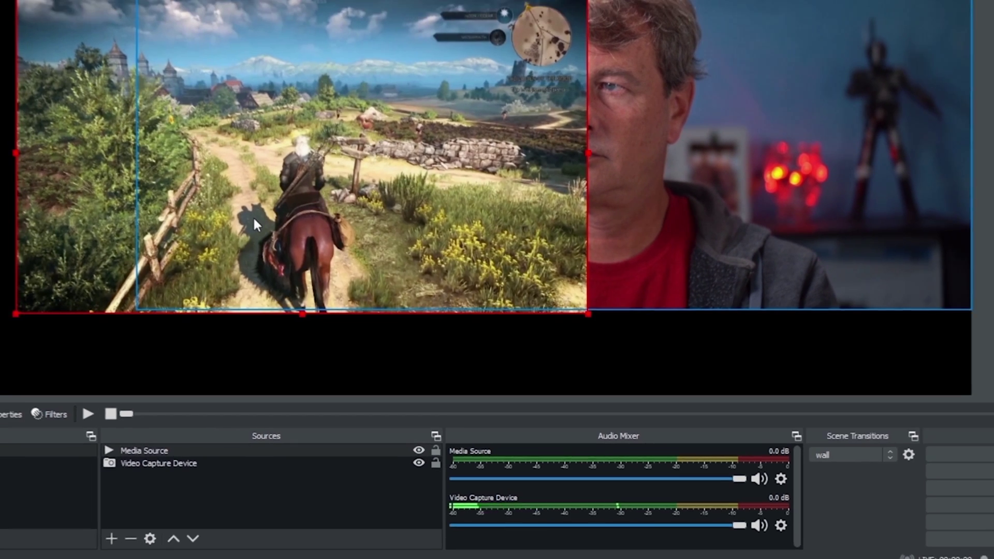
Move the gameplay video to the canvas's lower-left corner and resize the camera feed behind it to fill the canvas
{"action": "left_click_drag", "start_coordinate": [193, 218], "coordinate": [192, 288]}
{"action": "left_click_drag", "start_coordinate": [259, 322], "coordinate": [320, 348]}
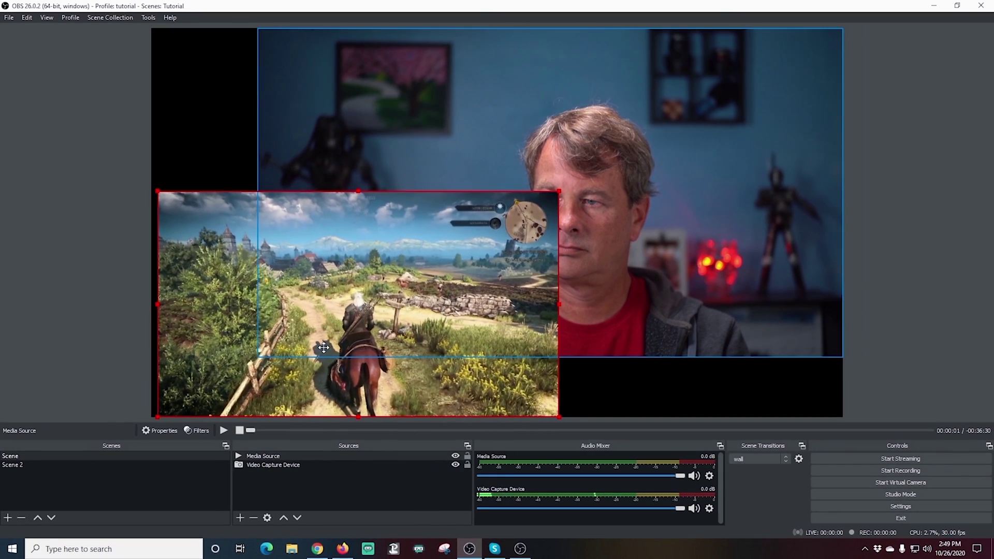
{"action": "left_click_drag", "start_coordinate": [587, 118], "coordinate": [680, 138]}
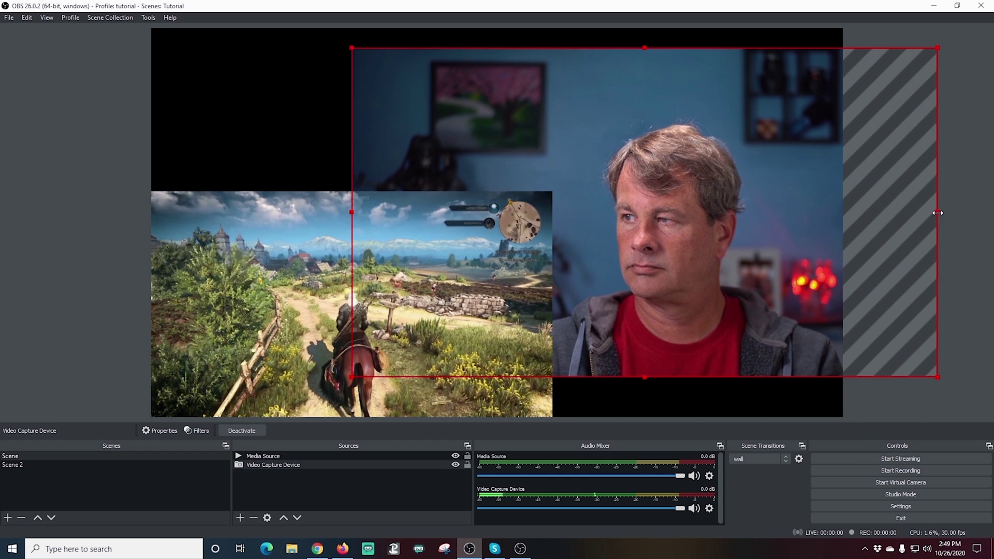
{"action": "left_click_drag", "start_coordinate": [802, 189], "coordinate": [599, 169]}
{"action": "left_click_drag", "start_coordinate": [736, 194], "coordinate": [842, 233]}
Shrink the gameplay video to about 40% of the canvas width and place it in the upper-left area beside the presenter's head
{"action": "left_click", "coordinate": [549, 308]}
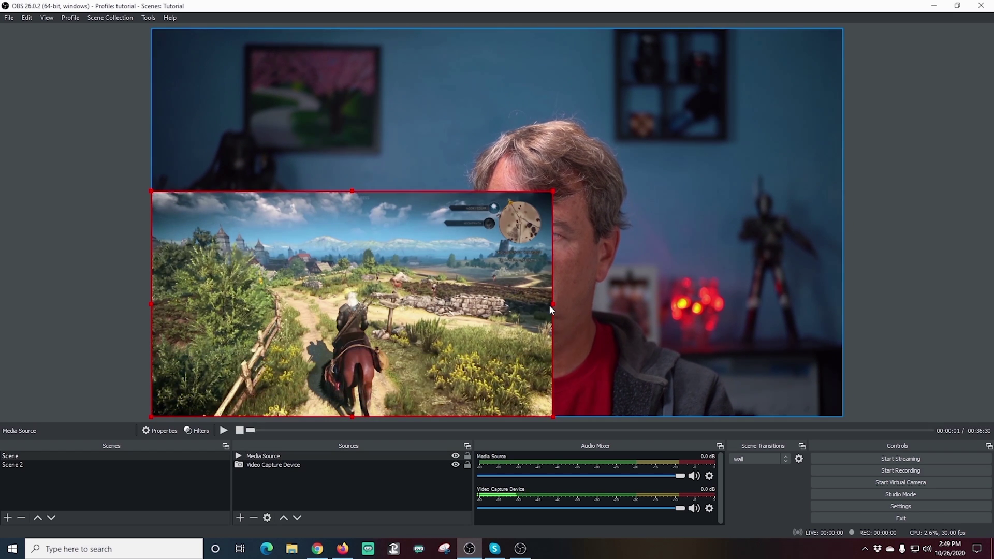
{"action": "left_click_drag", "start_coordinate": [552, 305], "coordinate": [463, 290]}
{"action": "left_click_drag", "start_coordinate": [394, 307], "coordinate": [405, 169]}
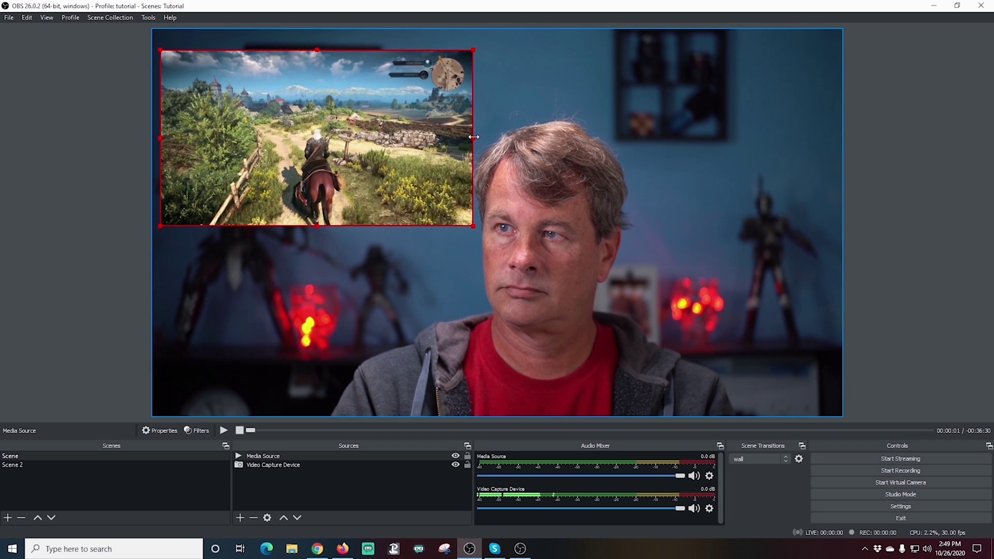
{"action": "left_click_drag", "start_coordinate": [474, 137], "coordinate": [437, 136]}
{"action": "left_click_drag", "start_coordinate": [365, 145], "coordinate": [389, 146]}
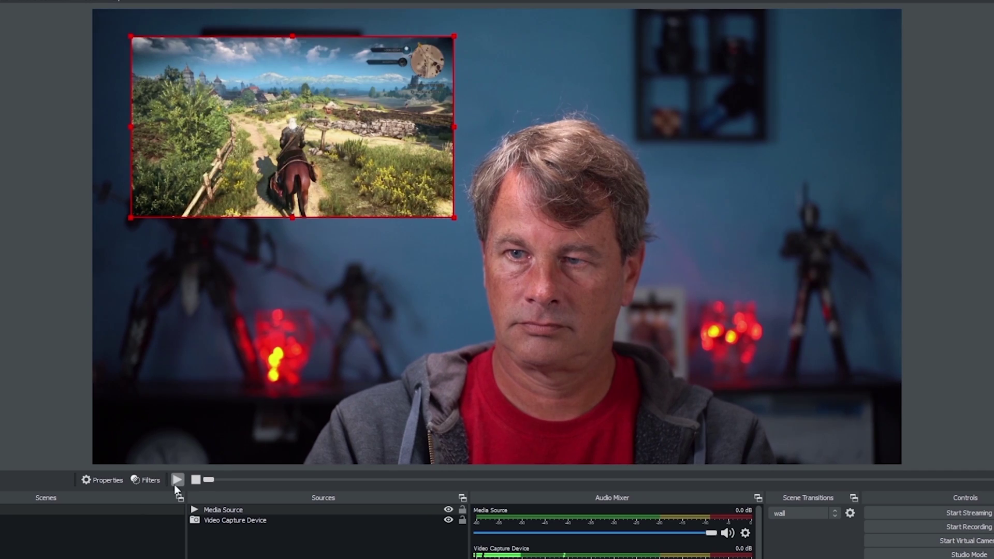
Play the gameplay video, skip ahead in it, pause it and seek to around its middle
{"action": "left_click", "coordinate": [177, 479]}
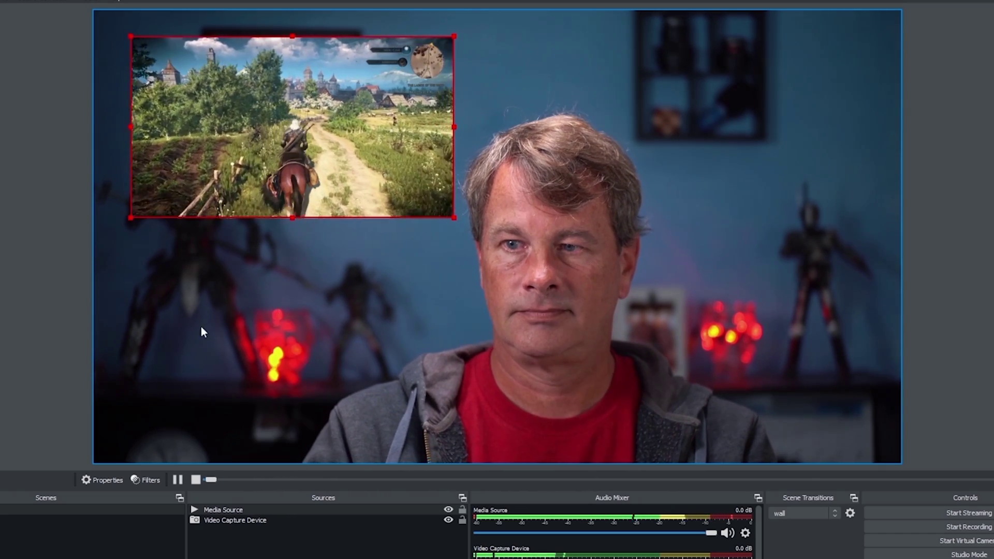
{"action": "left_click_drag", "start_coordinate": [210, 480], "coordinate": [294, 479]}
{"action": "left_click", "coordinate": [177, 479]}
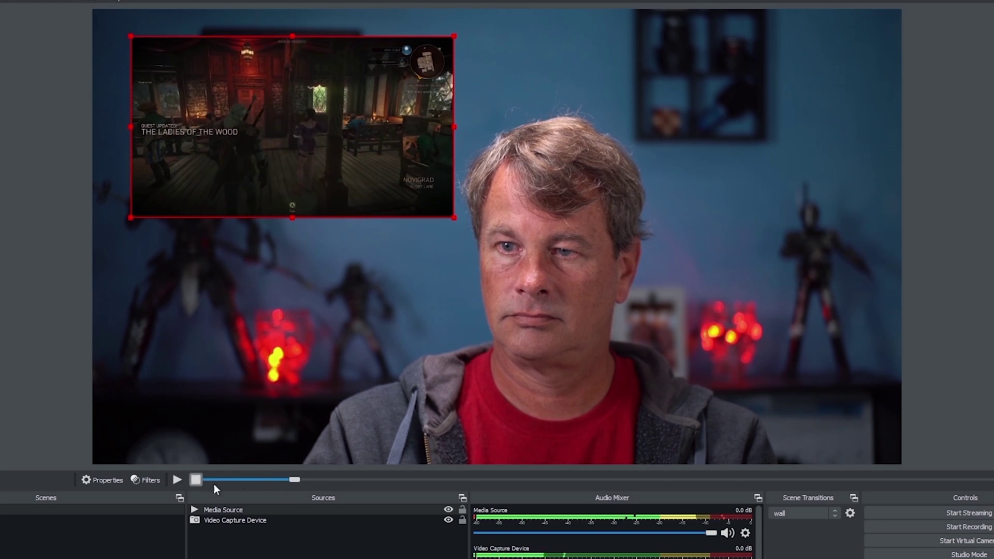
{"action": "left_click_drag", "start_coordinate": [293, 479], "coordinate": [560, 479]}
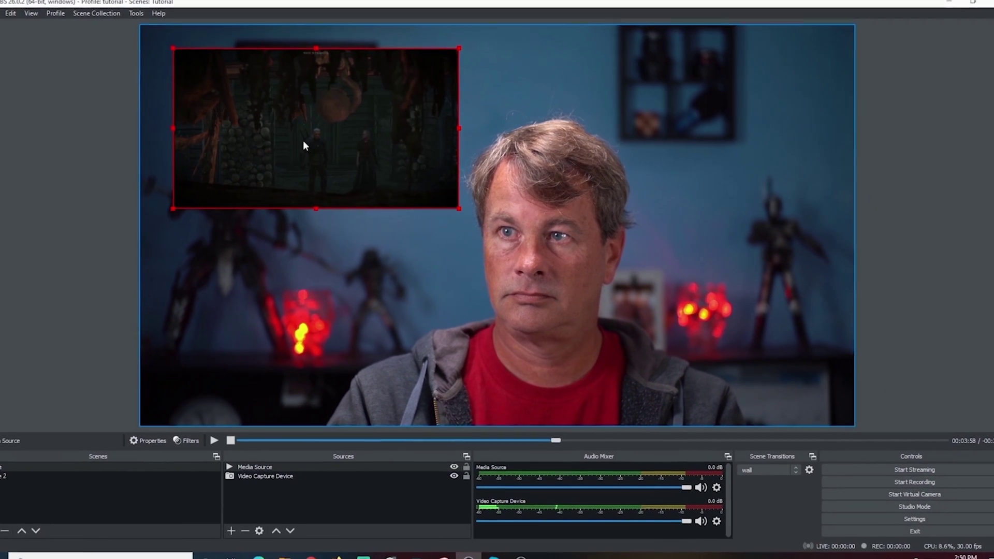
Fit the gameplay video to the screen and bring the camera feed in front of it
{"action": "right_click", "coordinate": [344, 138]}
{"action": "mouse_move", "coordinate": [413, 380]}
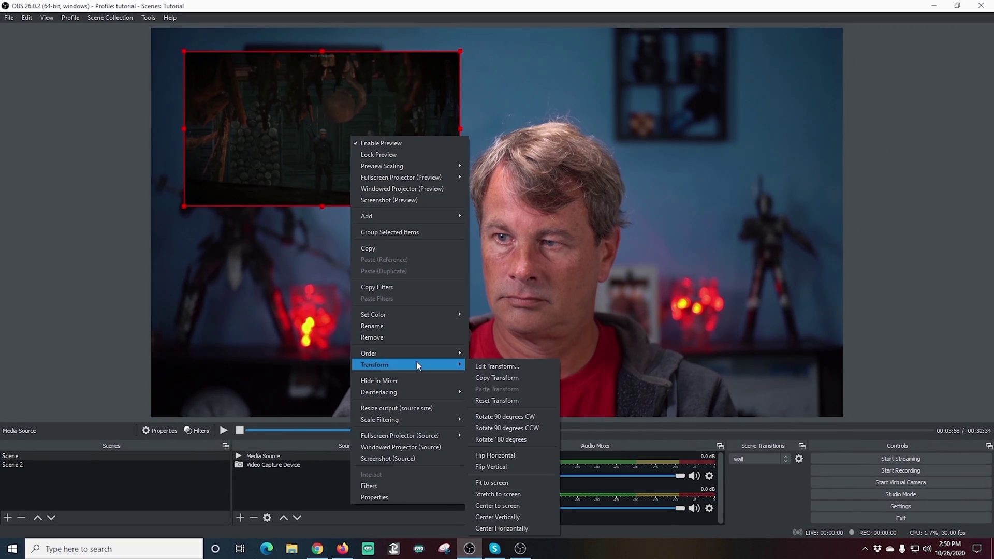
{"action": "left_click", "coordinate": [505, 480]}
{"action": "left_click", "coordinate": [254, 465]}
{"action": "left_click", "coordinate": [284, 518]}
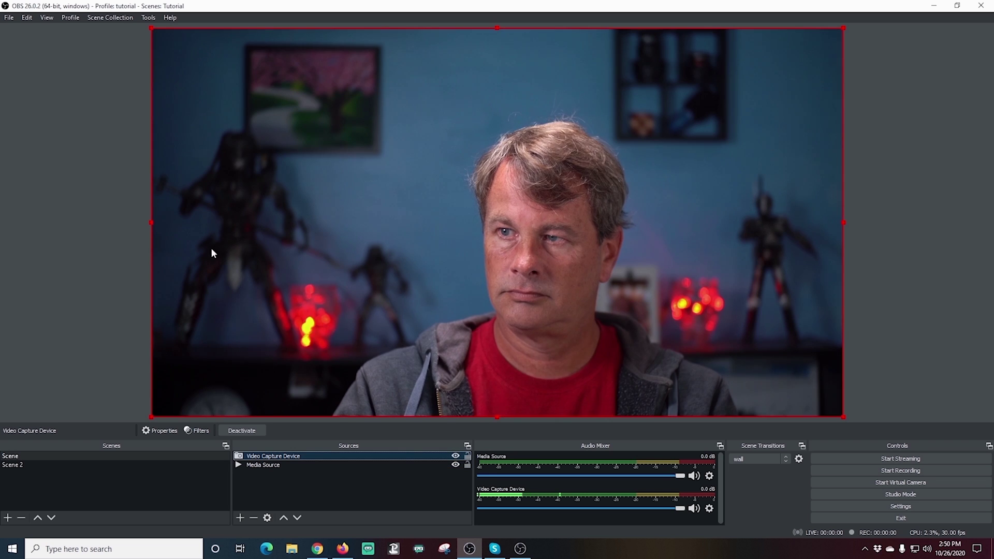
Shrink the camera feed to about a fifth of the canvas width and place it near the canvas's lower-left corner
{"action": "left_click_drag", "start_coordinate": [149, 222], "coordinate": [698, 250]}
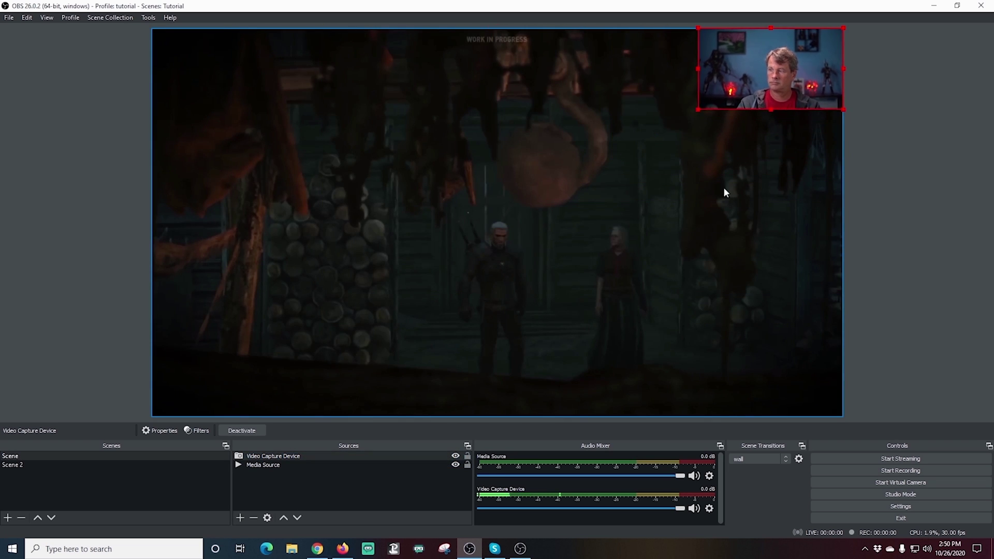
{"action": "left_click_drag", "start_coordinate": [763, 86], "coordinate": [232, 378]}
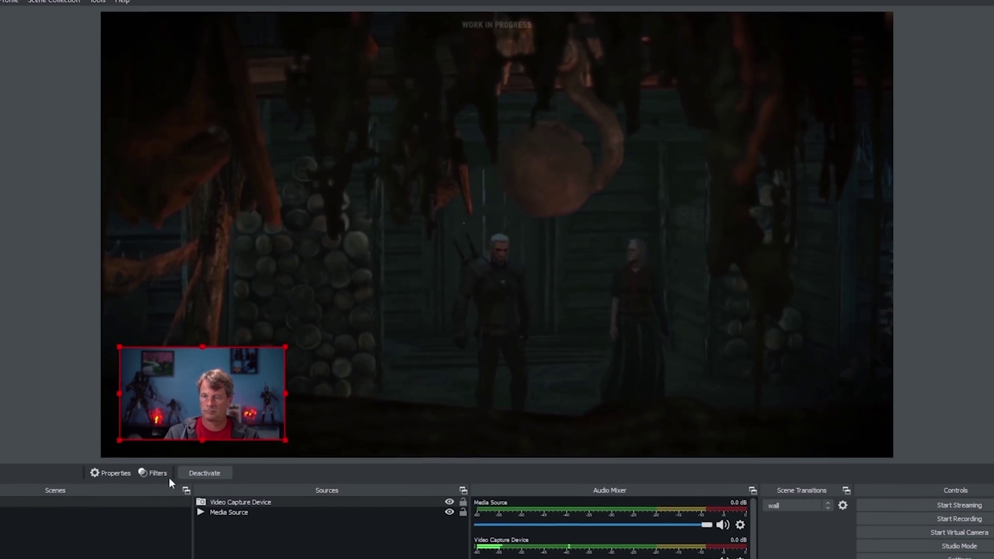
Play the gameplay video behind the camera feed and skip further ahead in it
{"action": "left_click", "coordinate": [222, 521]}
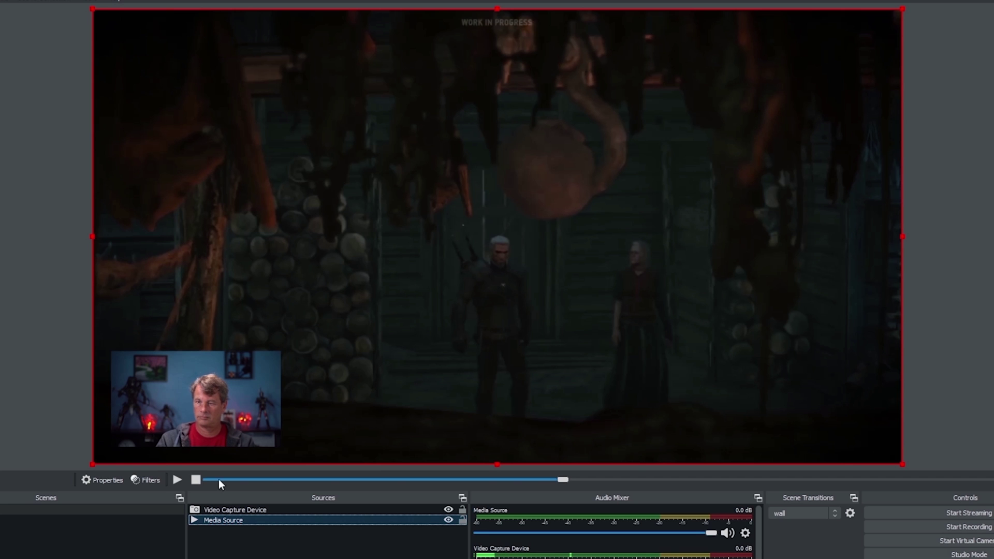
{"action": "left_click_drag", "start_coordinate": [563, 479], "coordinate": [609, 480]}
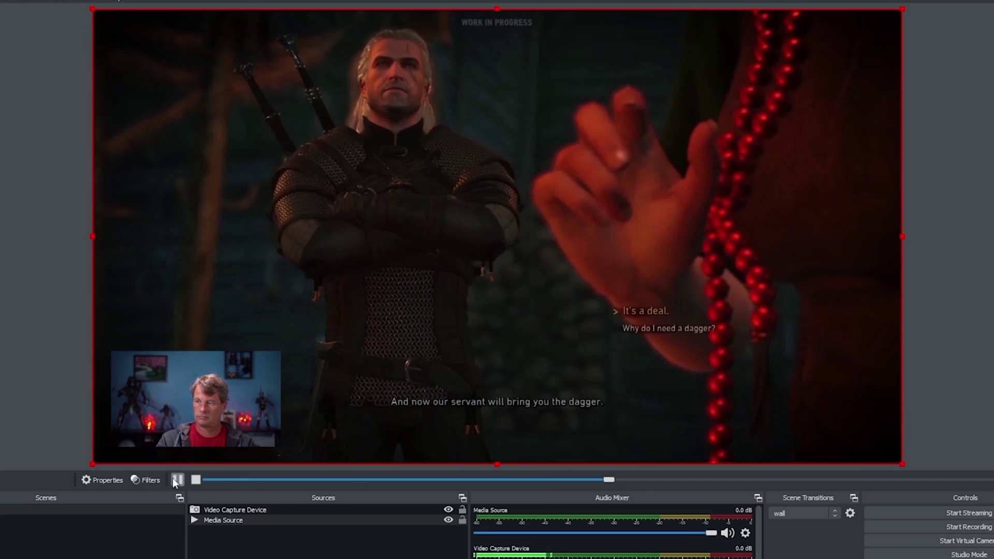
{"action": "left_click", "coordinate": [174, 478]}
{"action": "left_click_drag", "start_coordinate": [608, 482], "coordinate": [643, 484]}
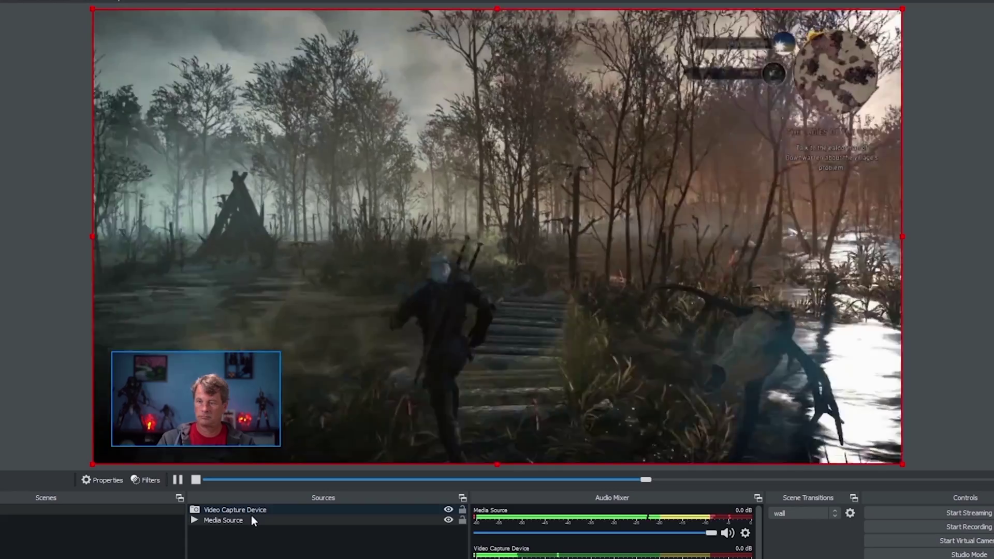
Move the camera feed to the canvas's upper-left corner and across to the spot beneath the game's minimap and quest text
{"action": "left_click", "coordinate": [249, 511]}
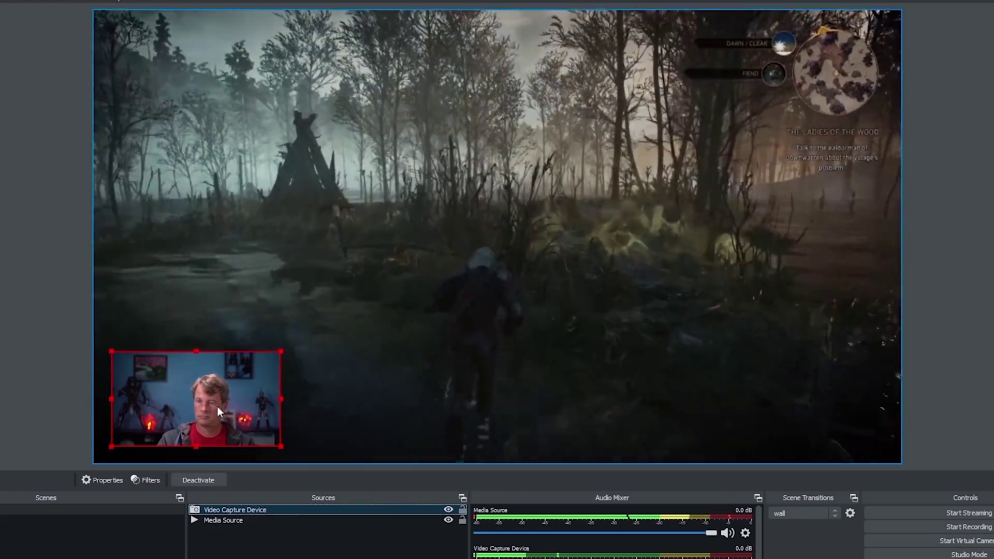
{"action": "left_click_drag", "start_coordinate": [219, 412], "coordinate": [223, 141]}
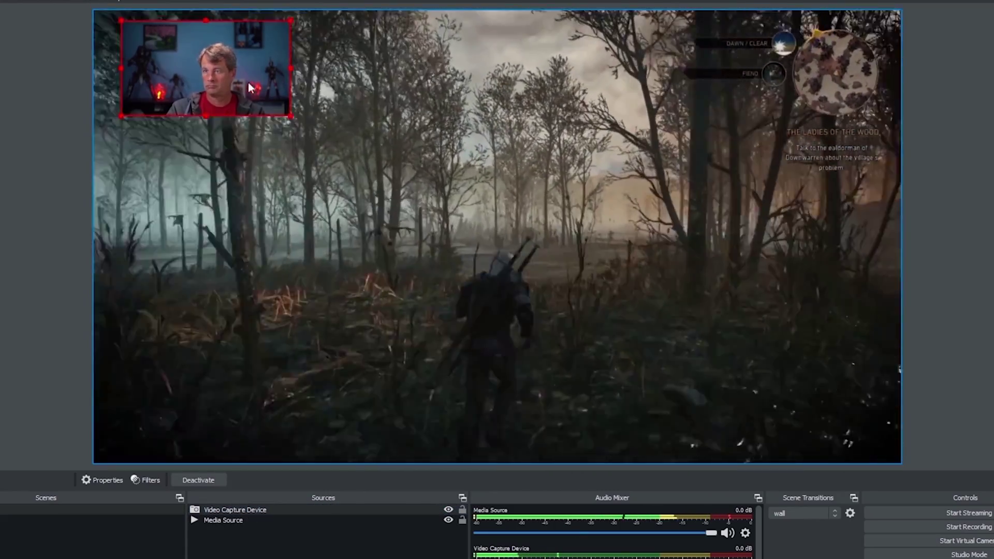
{"action": "left_click_drag", "start_coordinate": [191, 45], "coordinate": [786, 210]}
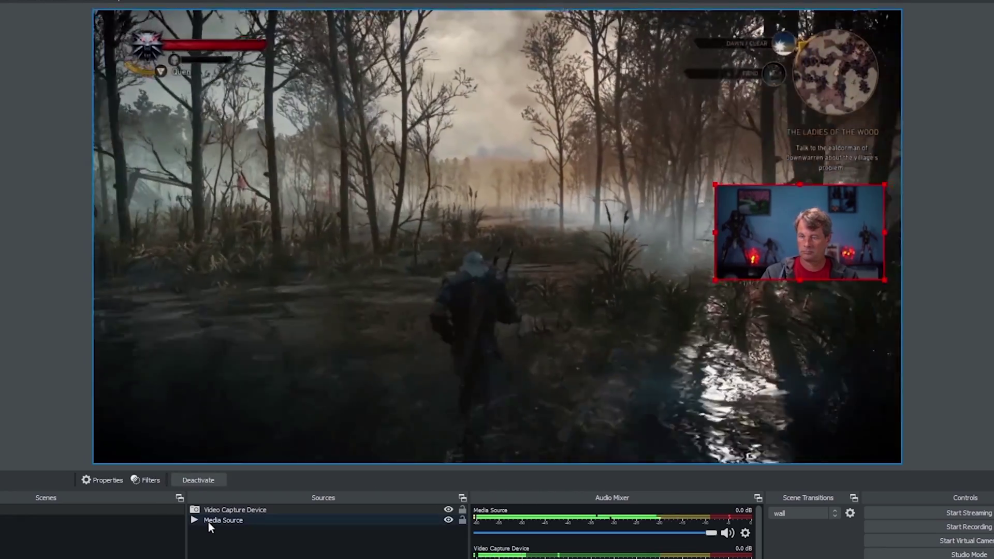
Pause the gameplay video, seek back to about 00:14:22 and resume playback
{"action": "left_click", "coordinate": [206, 519]}
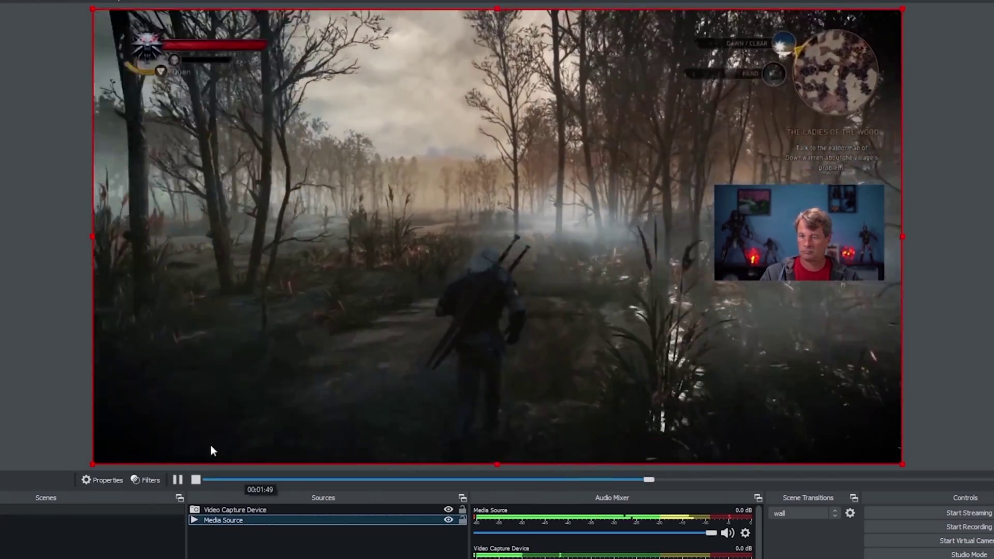
{"action": "left_click", "coordinate": [177, 479]}
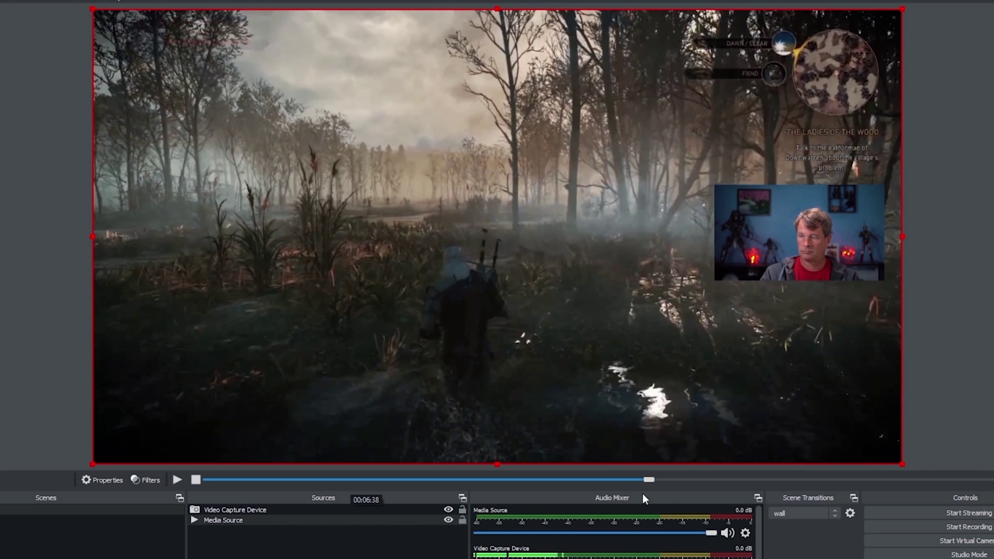
{"action": "left_click_drag", "start_coordinate": [653, 479], "coordinate": [521, 478]}
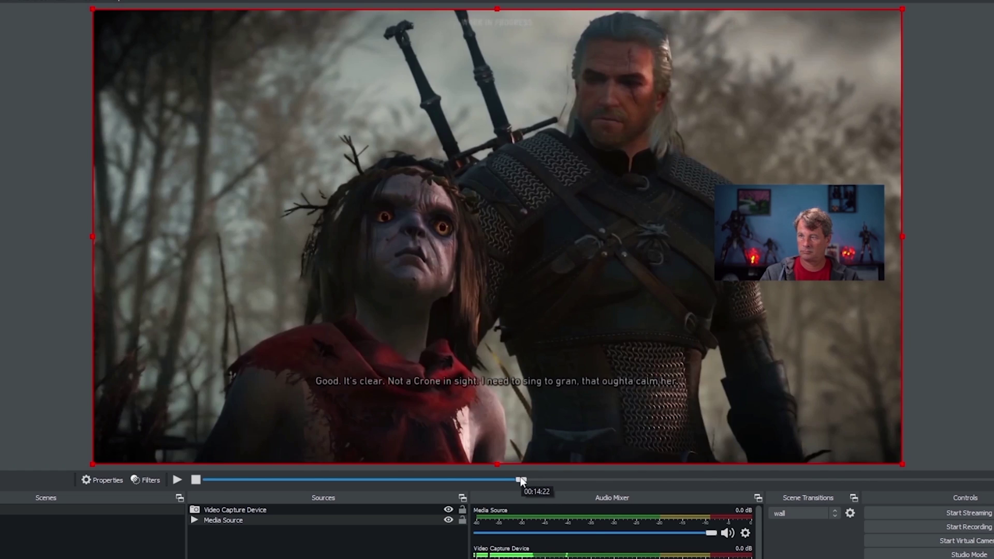
{"action": "left_click", "coordinate": [177, 480]}
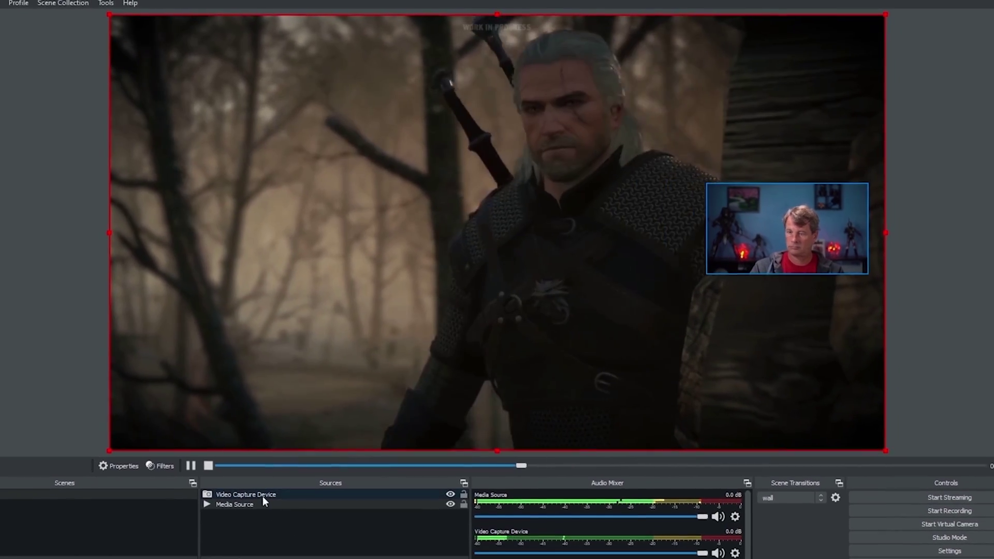
Move the camera feed just inside the canvas's lower-right corner
{"action": "left_click", "coordinate": [262, 494]}
{"action": "left_click_drag", "start_coordinate": [813, 226], "coordinate": [795, 373]}
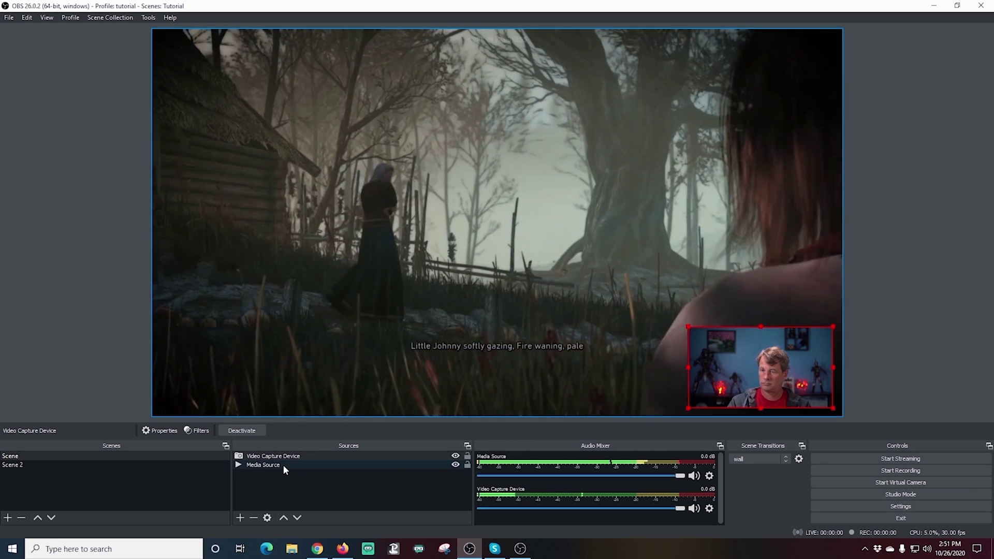
Pause the gameplay video and remove its media source from the scene
{"action": "left_click", "coordinate": [250, 464]}
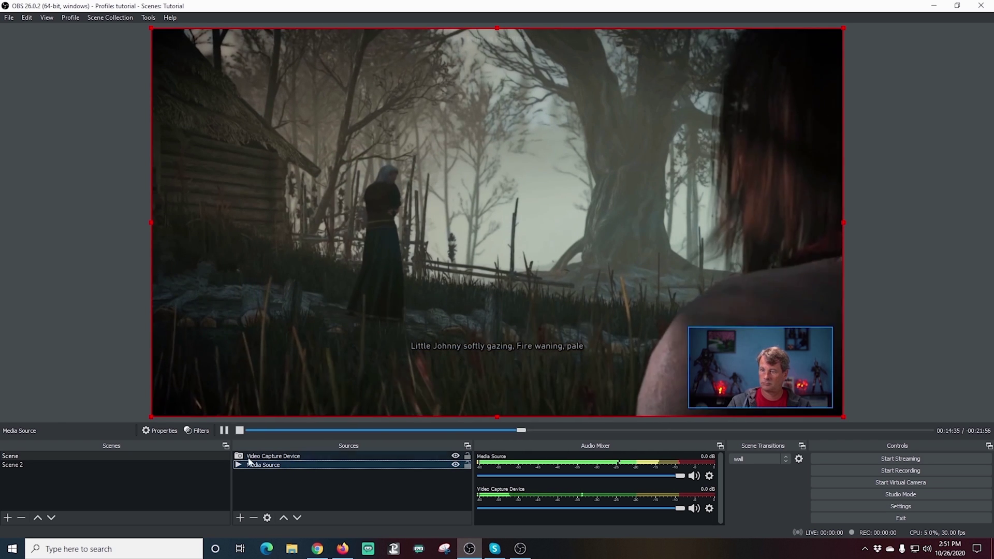
{"action": "left_click", "coordinate": [223, 430]}
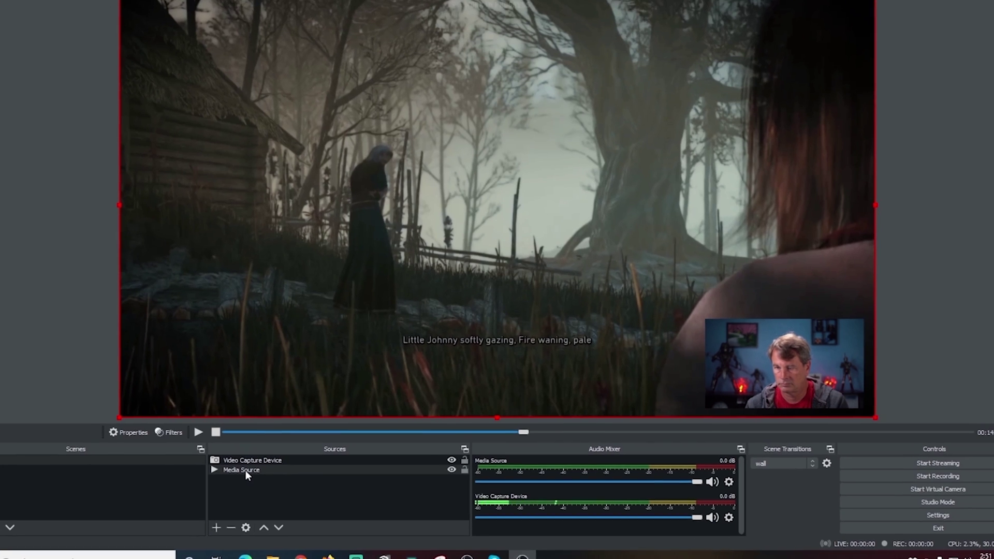
{"action": "left_click", "coordinate": [231, 528]}
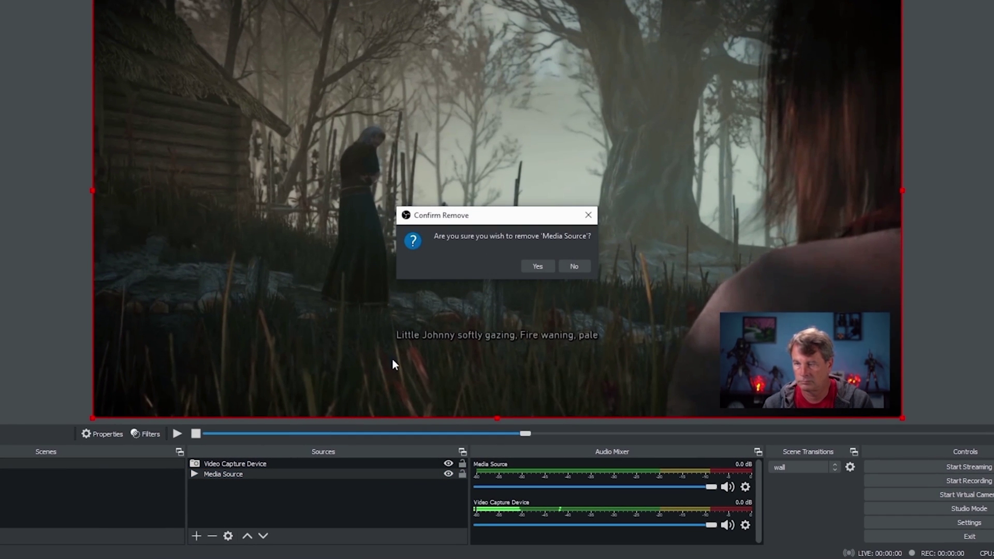
{"action": "left_click", "coordinate": [533, 266]}
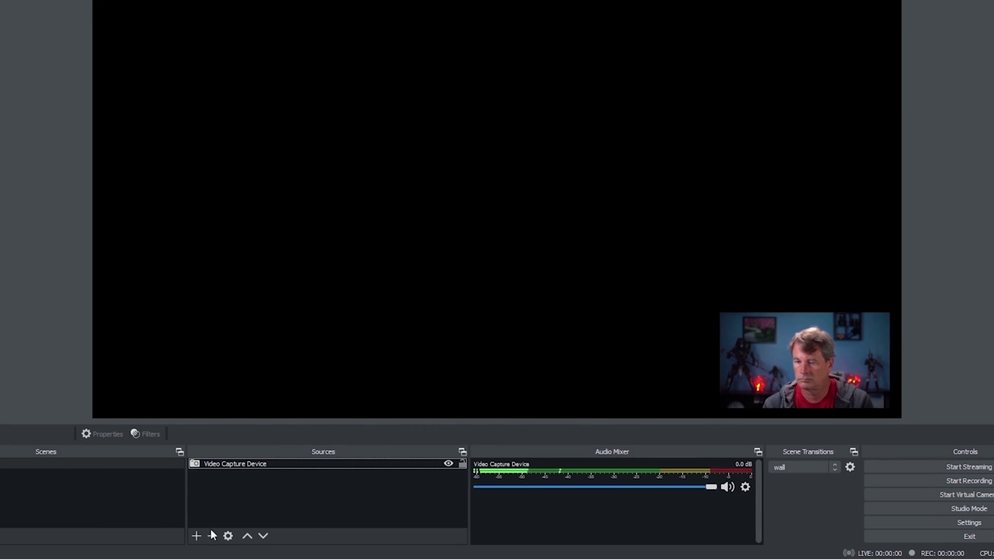
Add a new Media Source playing SC for transitions.mp4 from D:/Streamlabs Transitions/10 - 23 Slobs Transitions, and pause its playback
{"action": "left_click", "coordinate": [196, 536]}
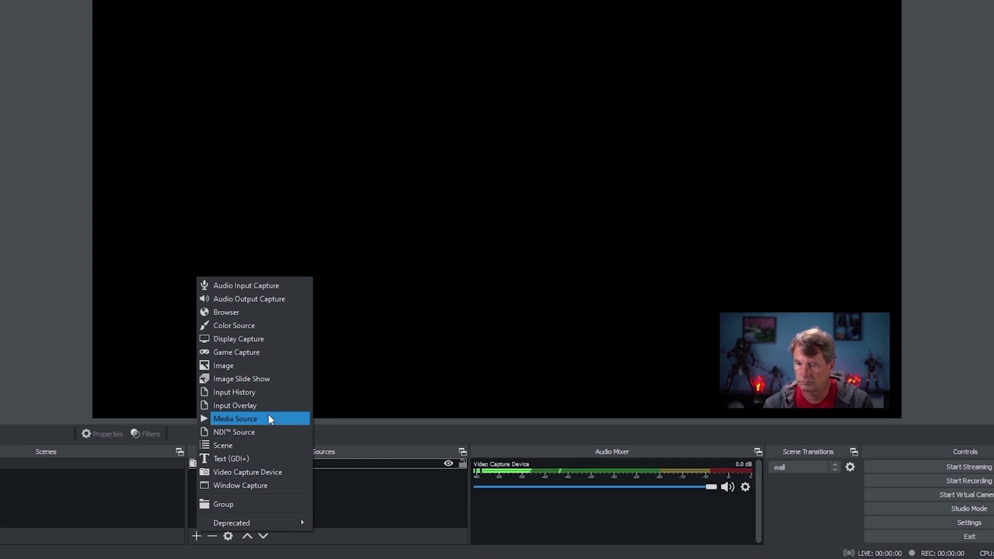
{"action": "left_click", "coordinate": [246, 418]}
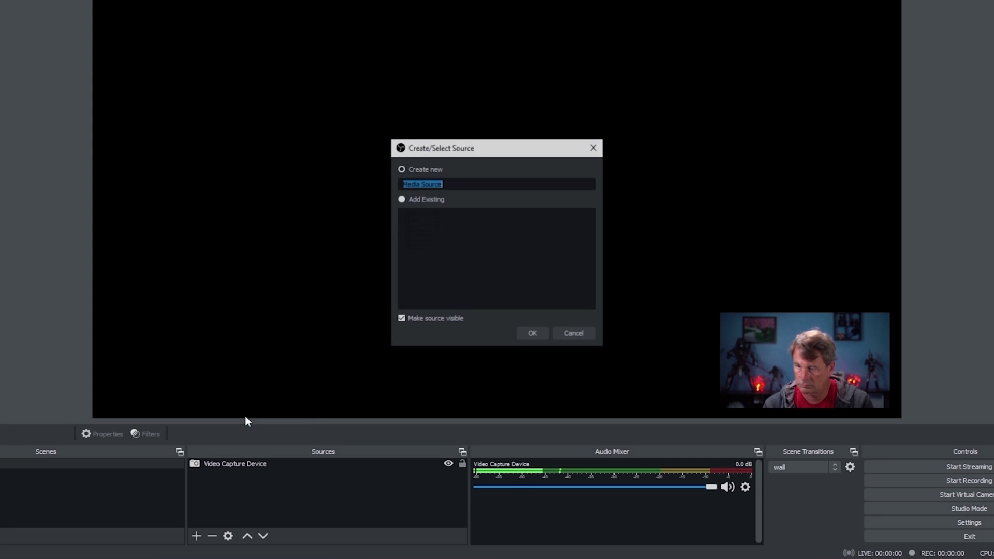
{"action": "left_click", "coordinate": [532, 335]}
{"action": "left_click", "coordinate": [669, 334]}
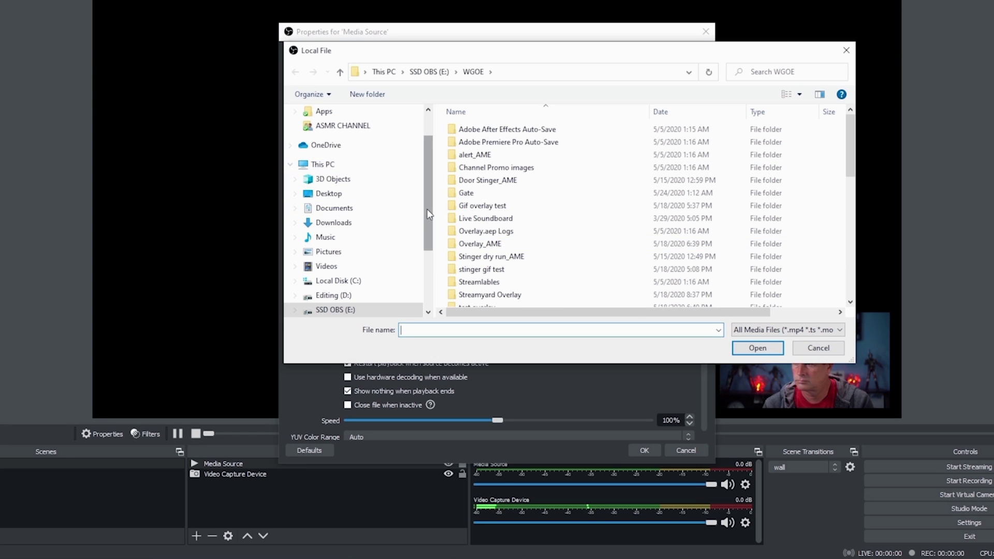
{"action": "scroll", "coordinate": [426, 209], "scroll_direction": "down", "scroll_amount": 1}
{"action": "left_click", "coordinate": [345, 249]}
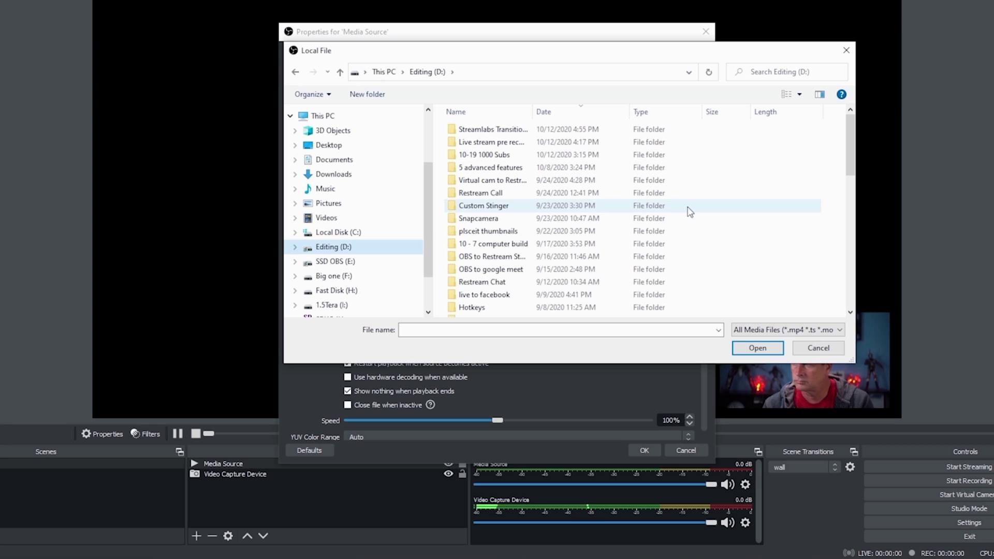
{"action": "double_click", "coordinate": [486, 131]}
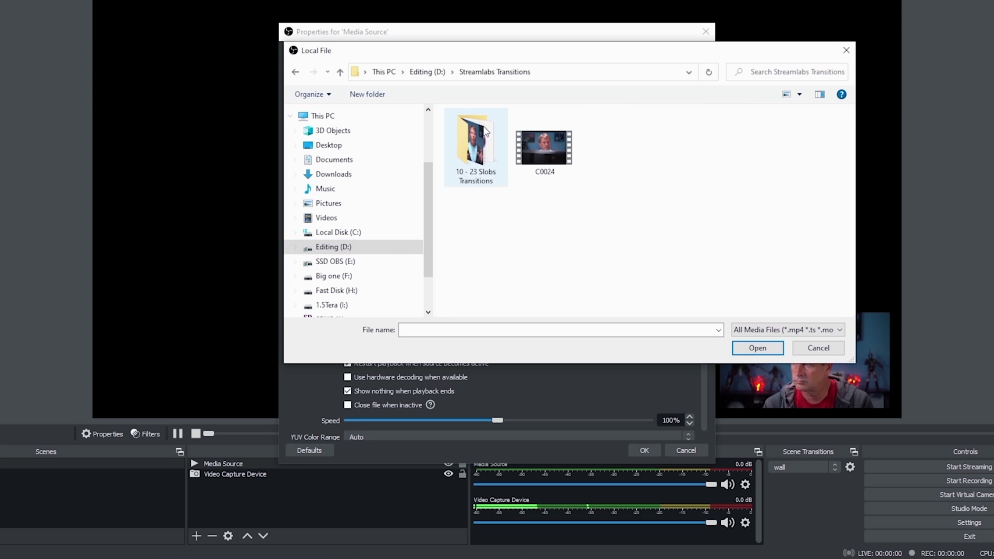
{"action": "double_click", "coordinate": [481, 161]}
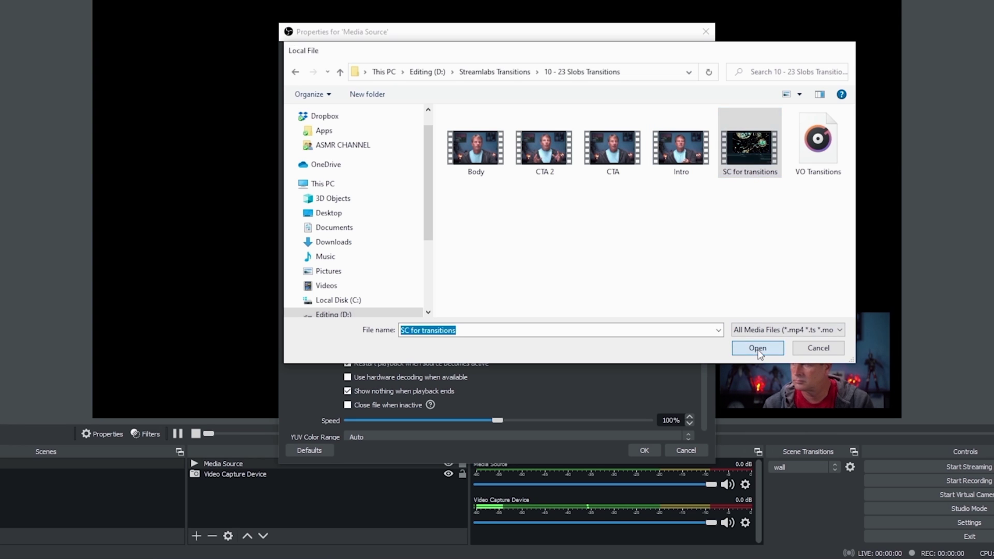
{"action": "left_click", "coordinate": [757, 350]}
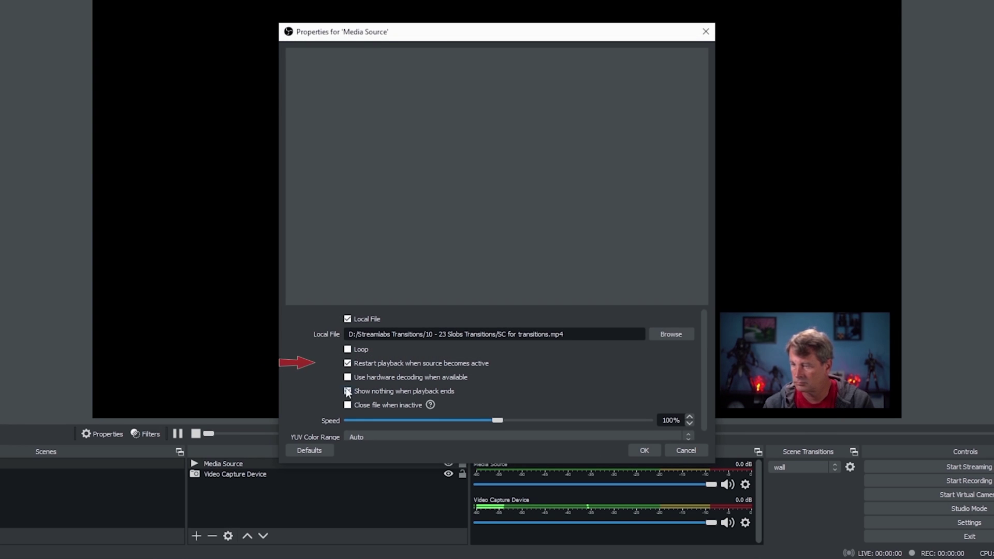
{"action": "left_click", "coordinate": [645, 450]}
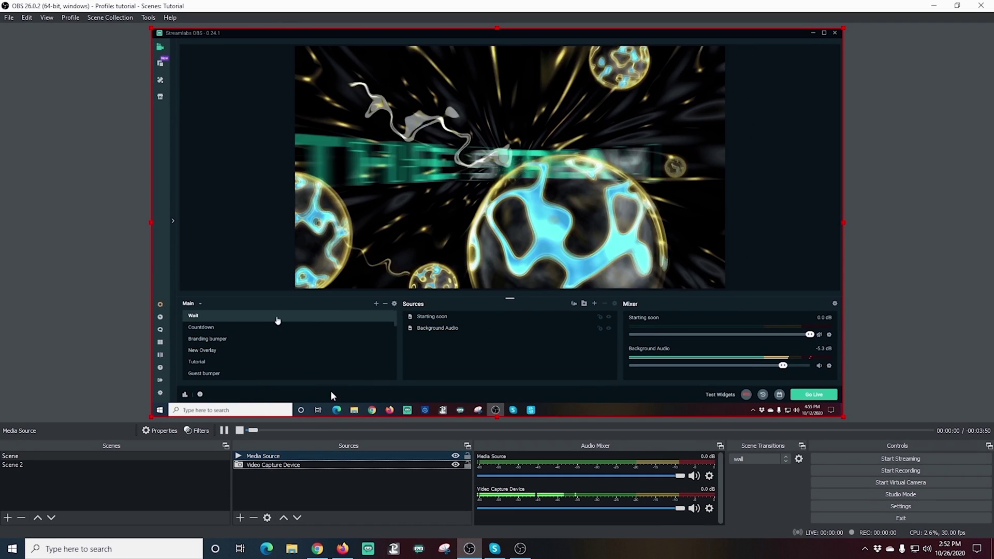
{"action": "left_click", "coordinate": [224, 430]}
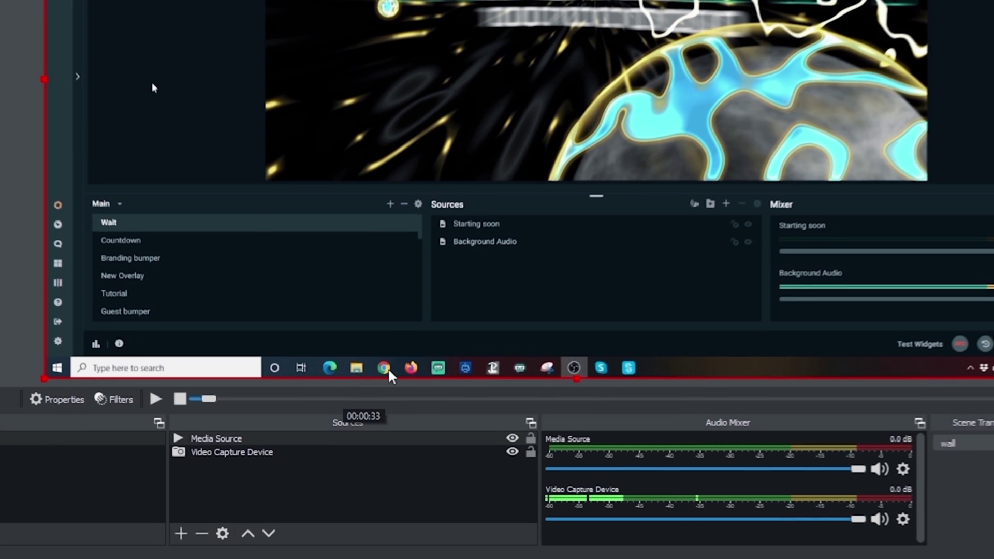
Stack the Video Capture Device above the Media Source and move the camera feed to just inside the canvas's upper-right corner
{"action": "left_click", "coordinate": [273, 454]}
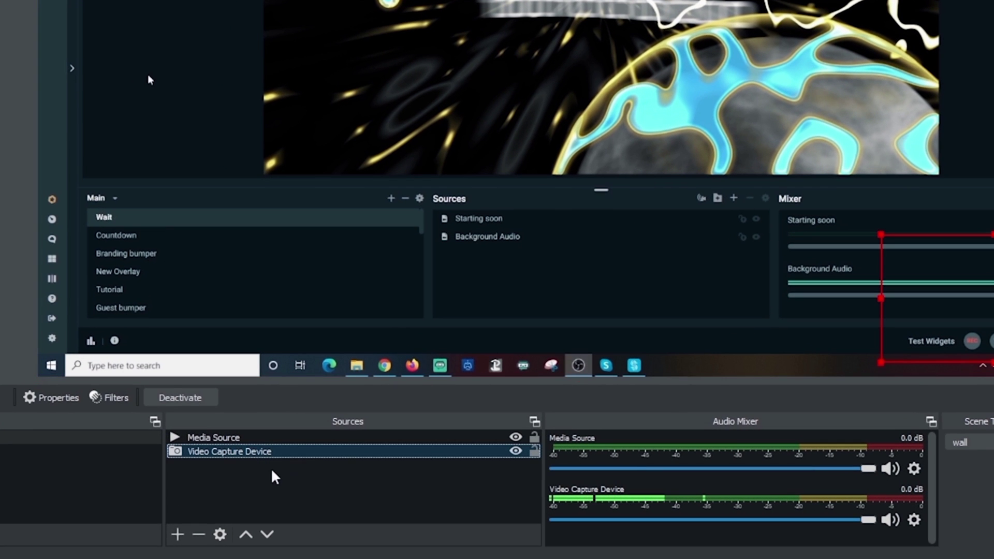
{"action": "left_click", "coordinate": [244, 535]}
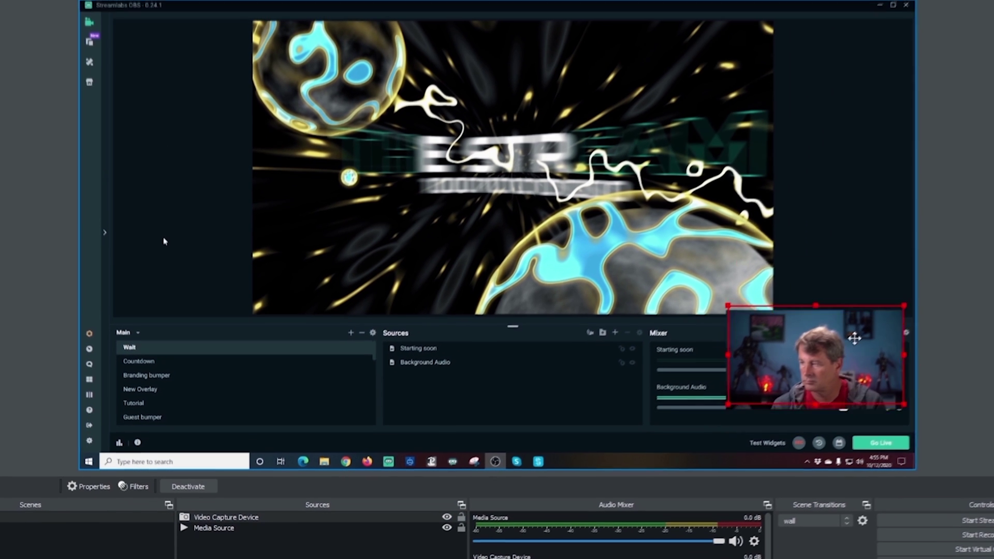
{"action": "left_click_drag", "start_coordinate": [854, 338], "coordinate": [853, 81]}
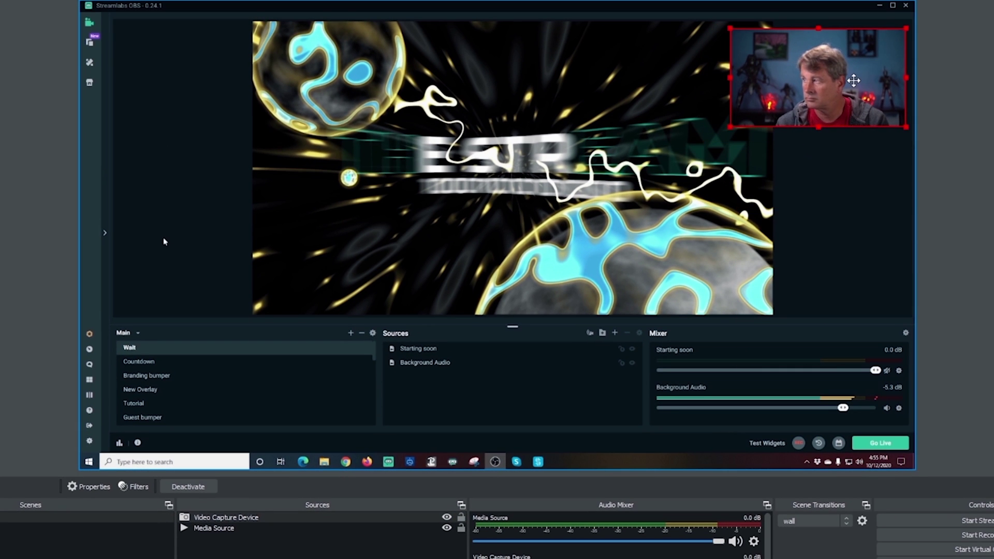
Resume the Media Source's playback and seek forward to about 00:02:53
{"action": "left_click", "coordinate": [233, 529]}
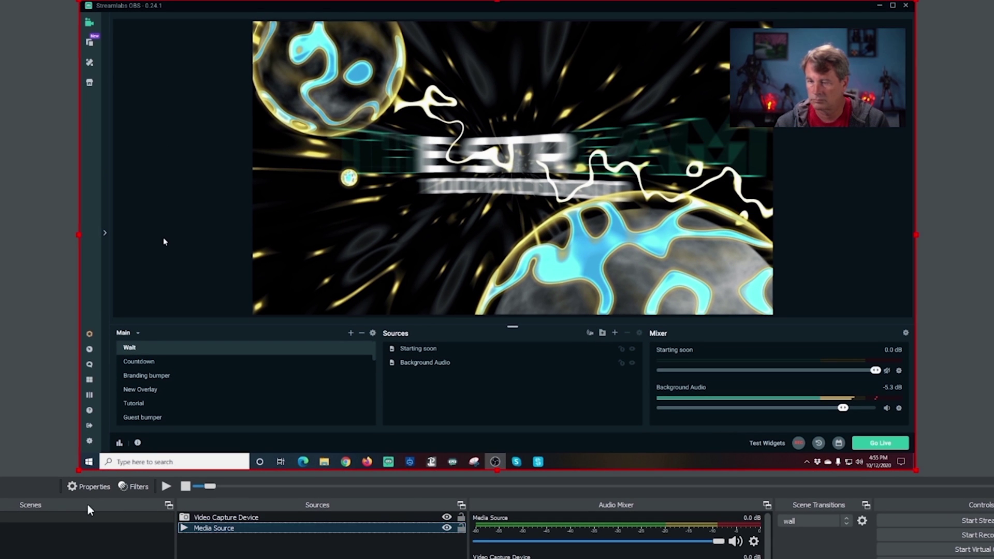
{"action": "left_click", "coordinate": [167, 487]}
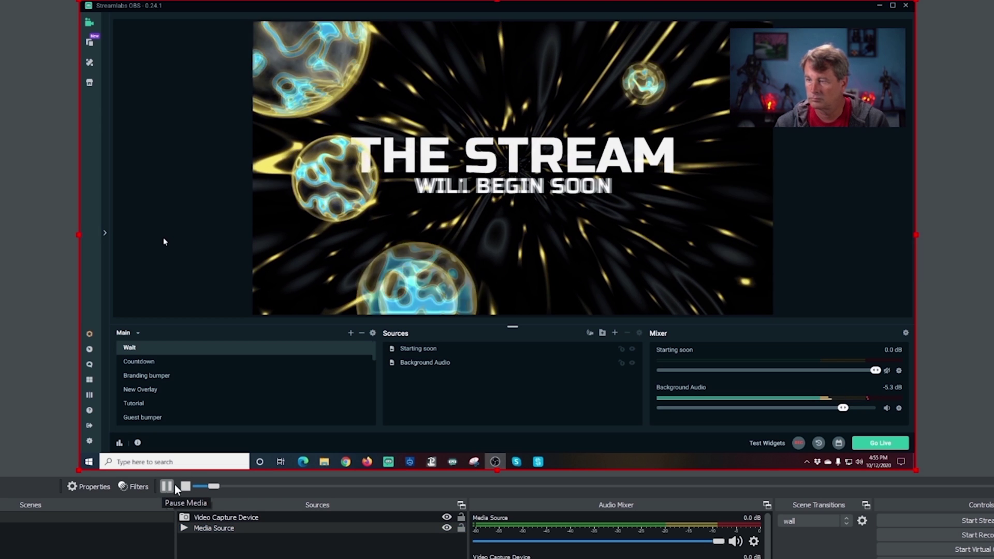
{"action": "left_click_drag", "start_coordinate": [217, 487], "coordinate": [724, 530]}
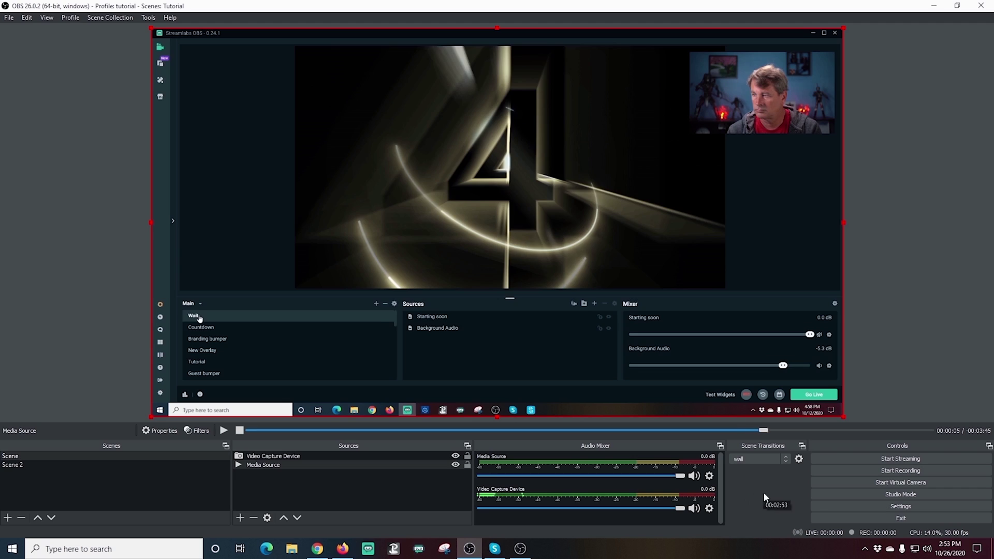